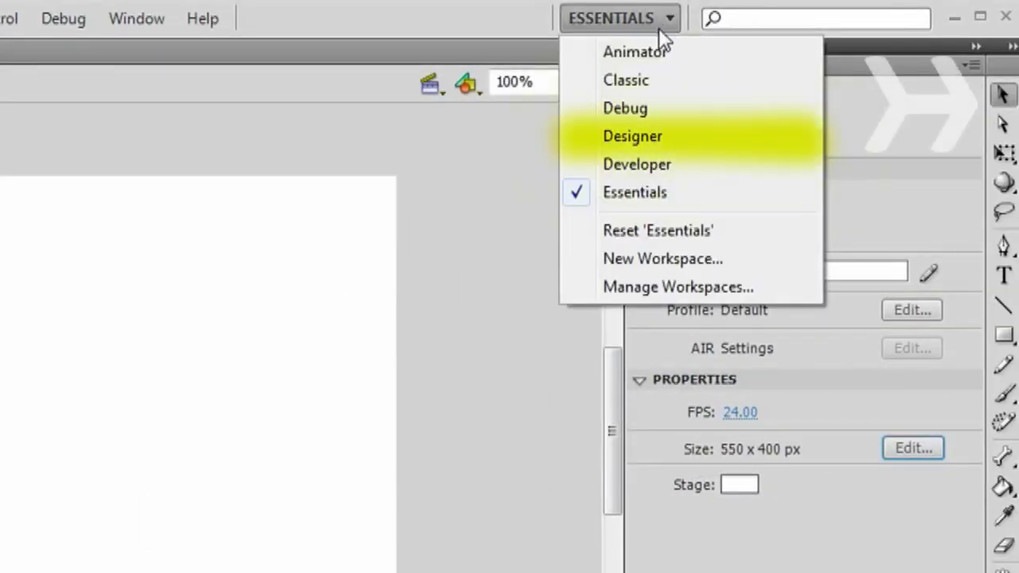
# Use the Designer workspace and set the document to 800 x 600 px with a blue background
pyautogui.click(633, 135)
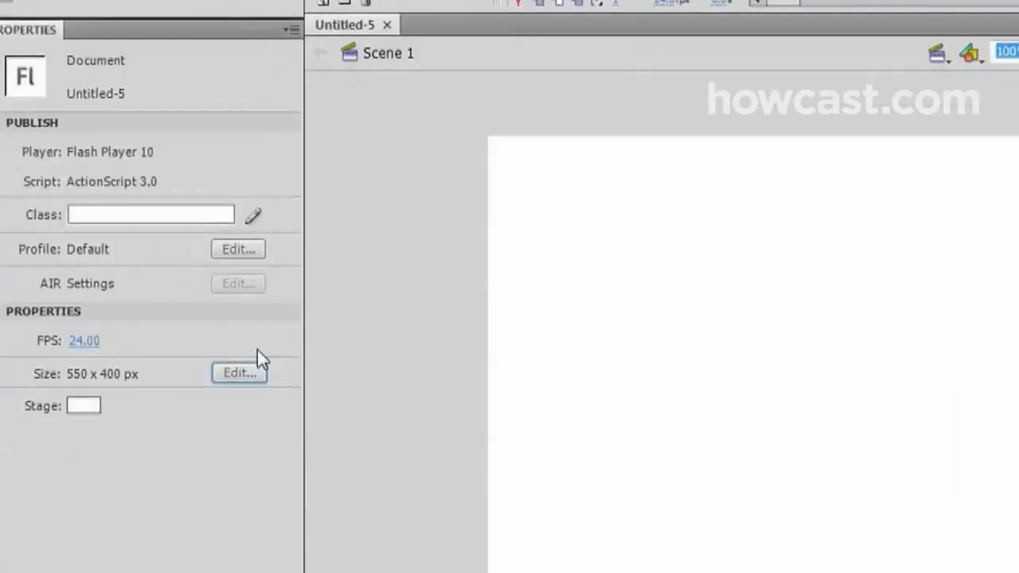
pyautogui.click(253, 368)
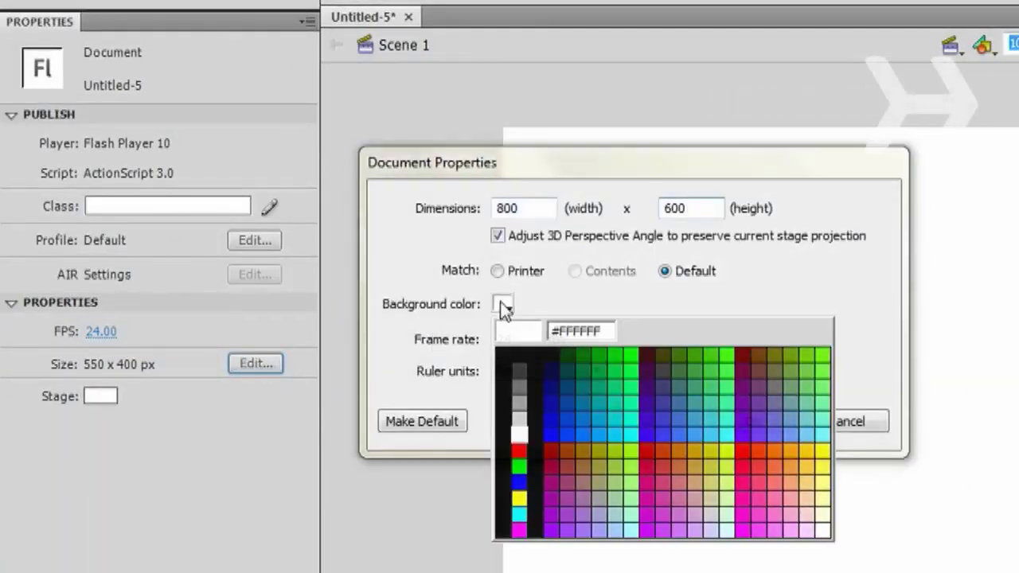
pyautogui.click(522, 479)
pyautogui.click(752, 429)
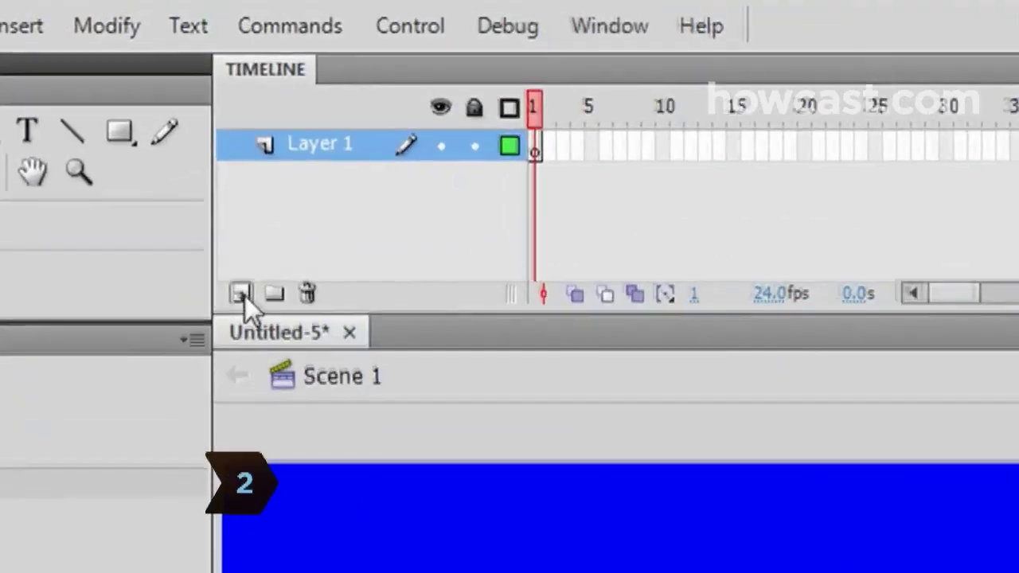
# Add two layers and rename the three layers actions, thumbnails and pictures (bottom to top)
pyautogui.click(250, 138)
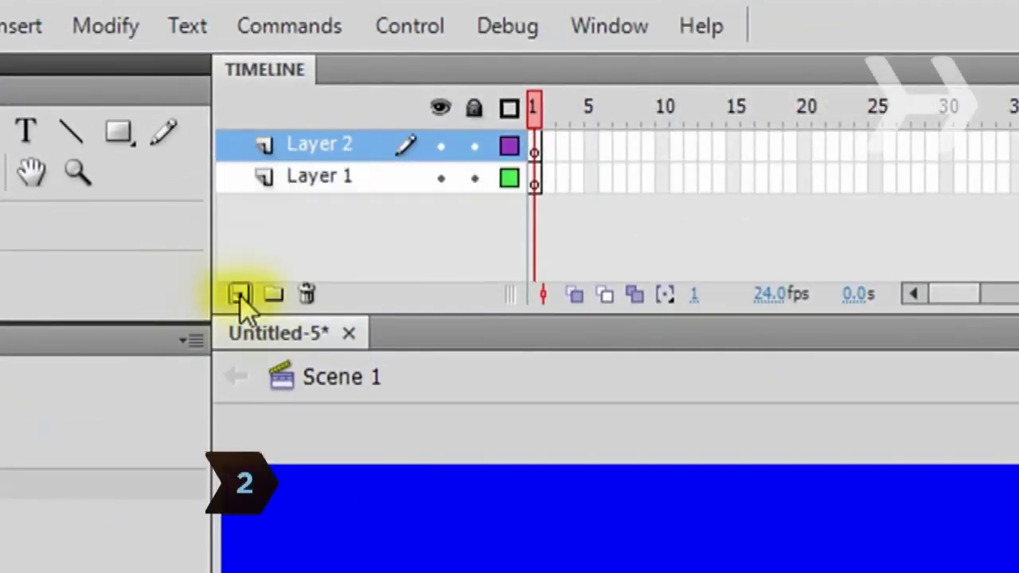
pyautogui.click(240, 296)
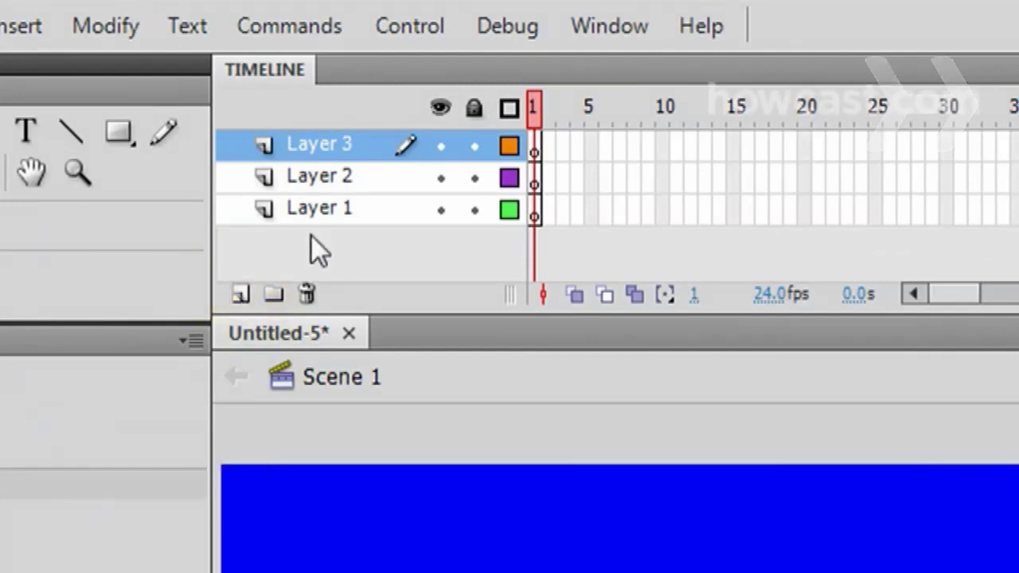
pyautogui.doubleClick(326, 211)
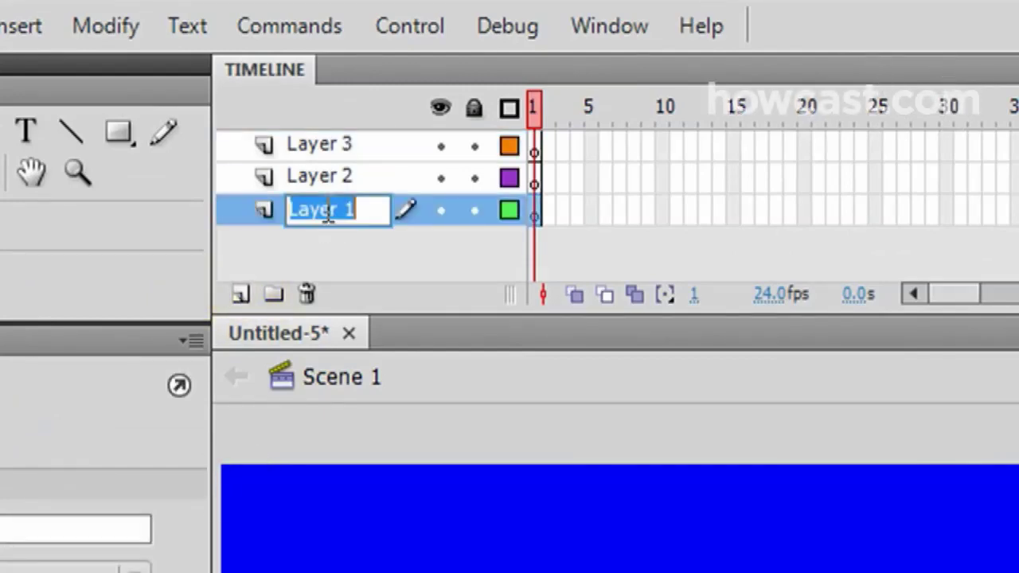
pyautogui.write('actions')
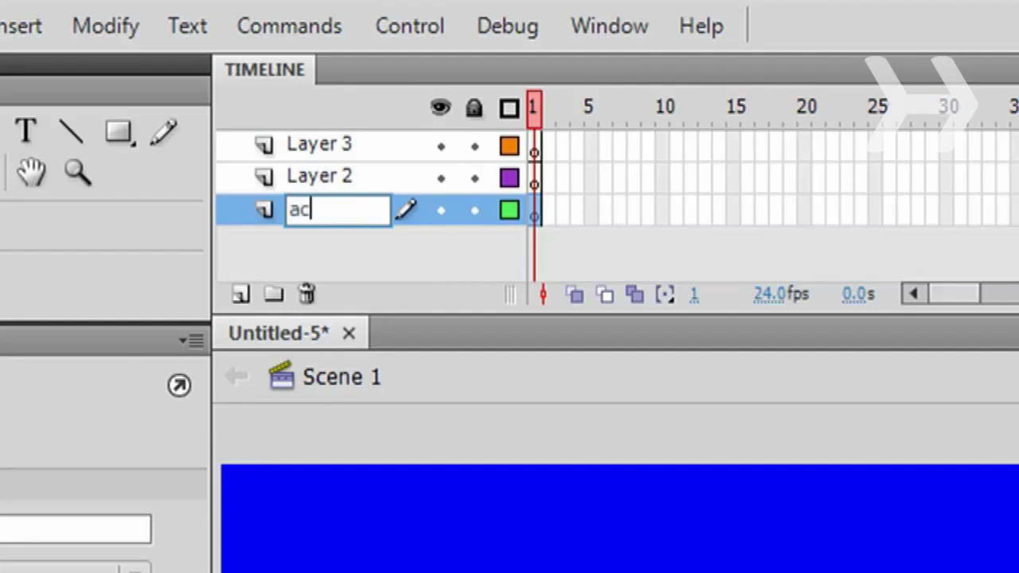
pyautogui.doubleClick(323, 176)
pyautogui.write('thu')
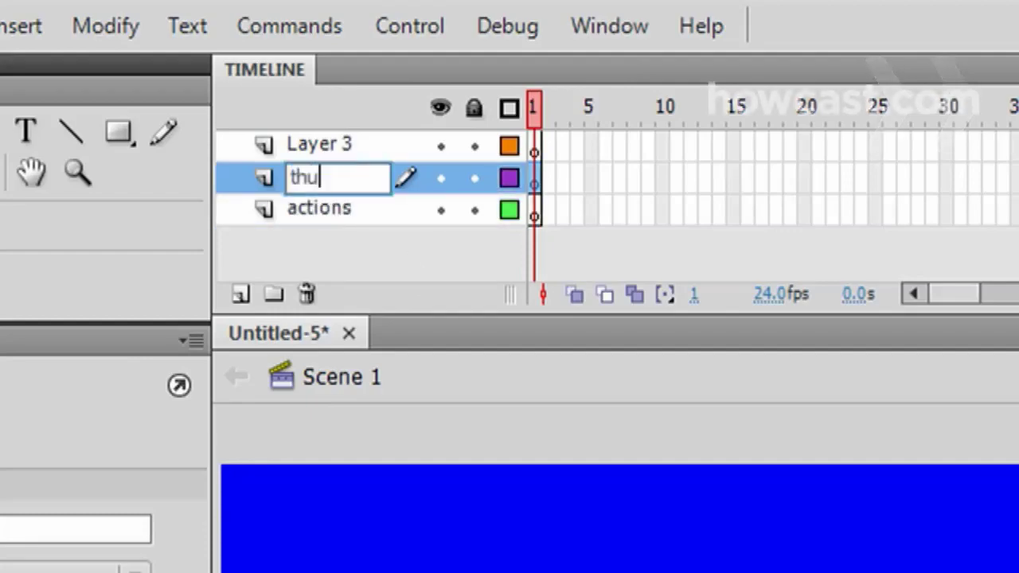
pyautogui.write('mbnails')
pyautogui.press('Return')
pyautogui.doubleClick(335, 144)
pyautogui.write('pictures')
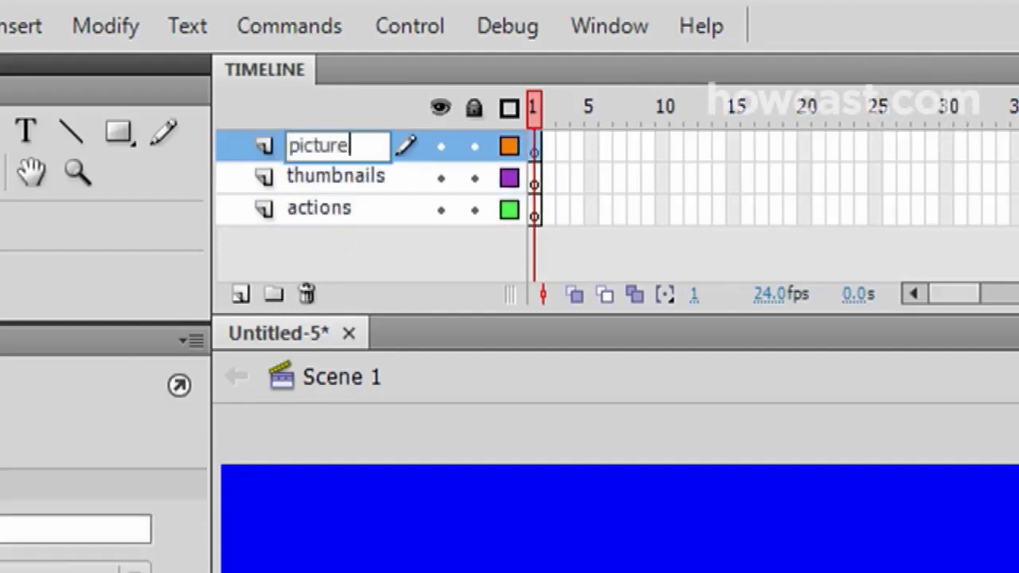
pyautogui.press('Return')
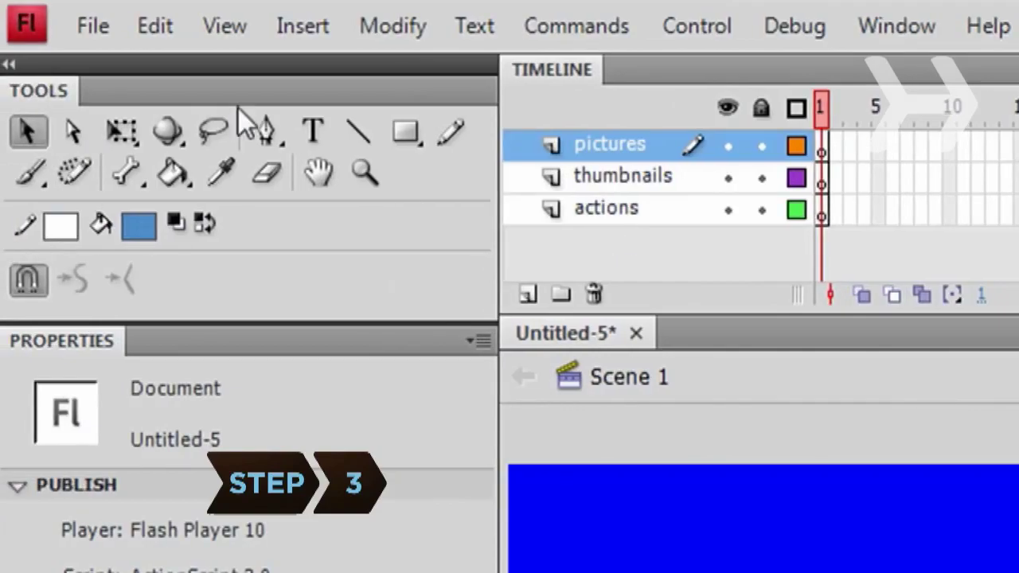
# Import image01.JPG, image02.JPG, image03.JPG and image04.JPG to the library via File > Import
pyautogui.click(93, 26)
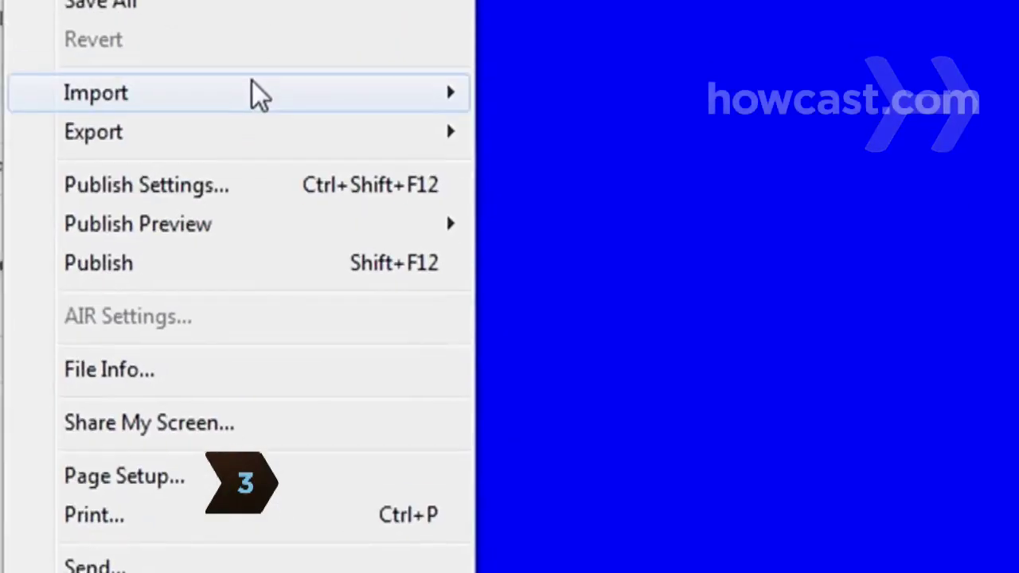
pyautogui.moveTo(390, 572)
pyautogui.click(603, 115)
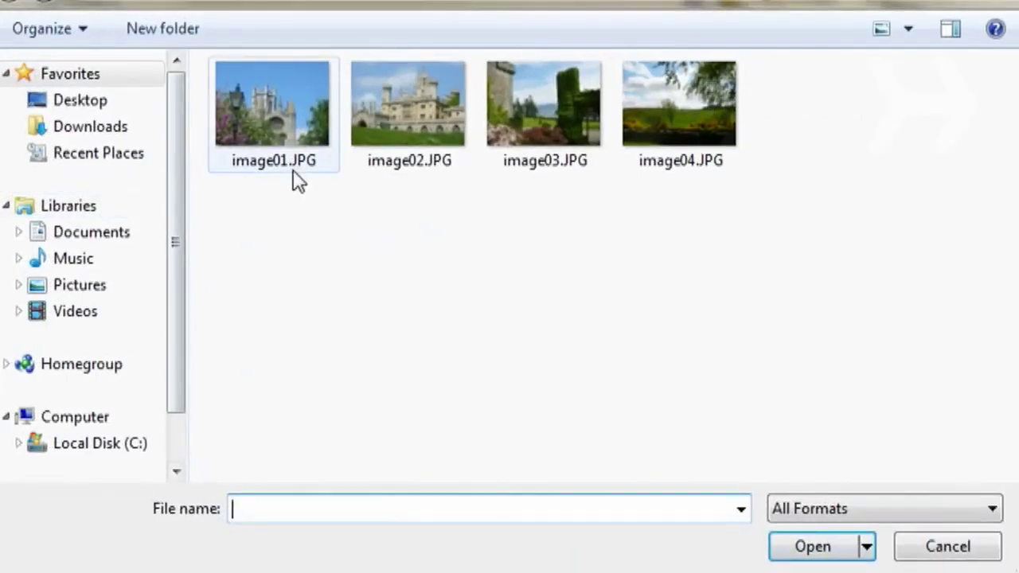
pyautogui.click(290, 125)
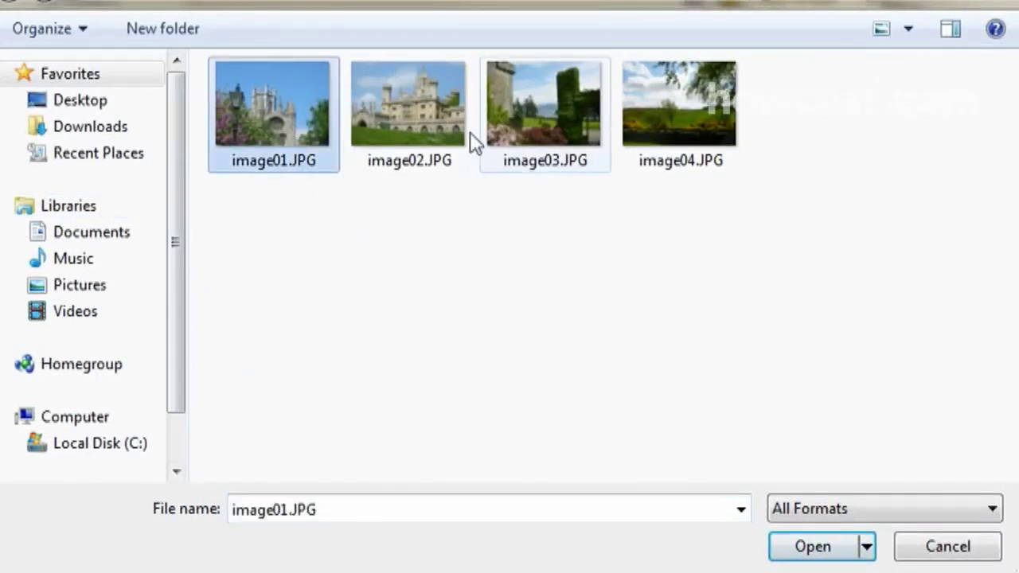
pyautogui.keyDown('ctrl'); pyautogui.click(426, 125); pyautogui.keyUp('ctrl')
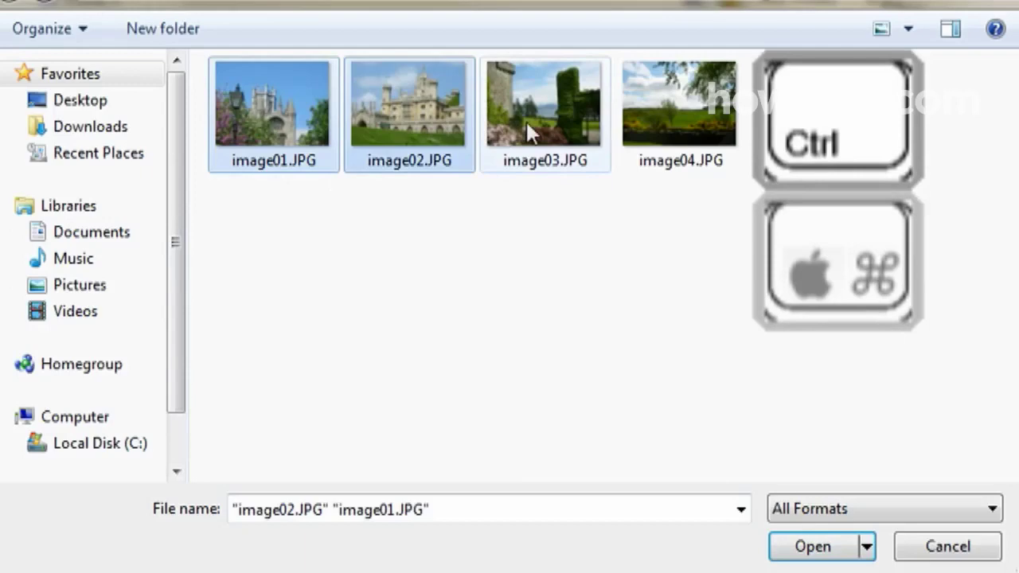
pyautogui.keyDown('ctrl'); pyautogui.click(549, 118); pyautogui.keyUp('ctrl')
pyautogui.keyDown('ctrl'); pyautogui.click(673, 137); pyautogui.keyUp('ctrl')
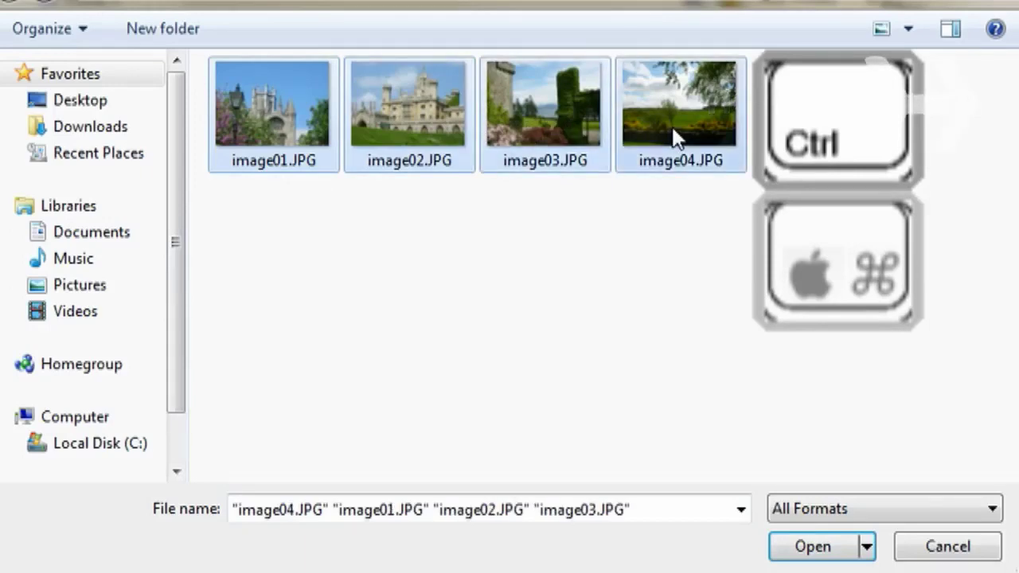
pyautogui.click(820, 548)
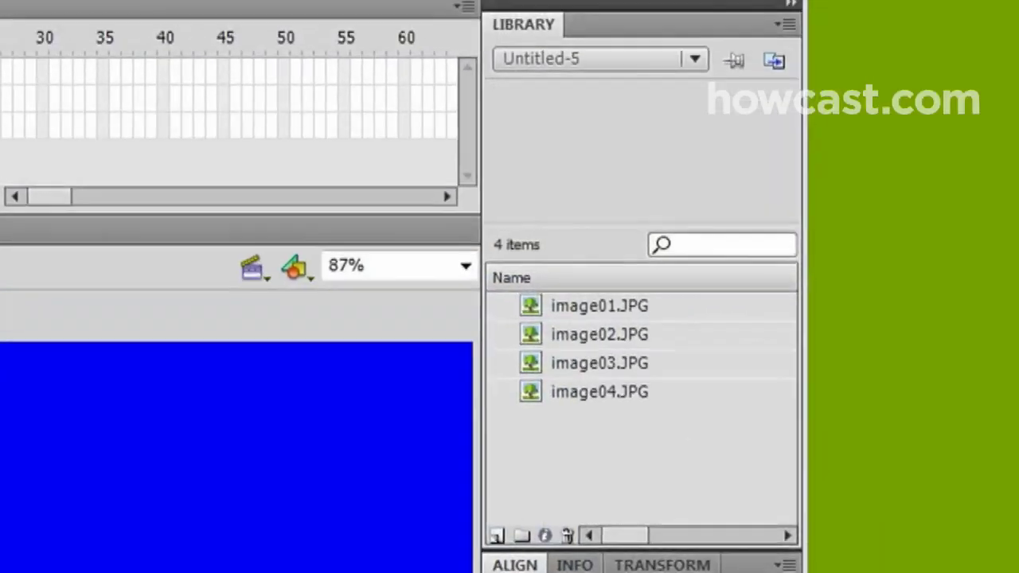
# On the thumbnails layer, place image01.JPG on the stage and resize it to 100 x 100
pyautogui.click(599, 313)
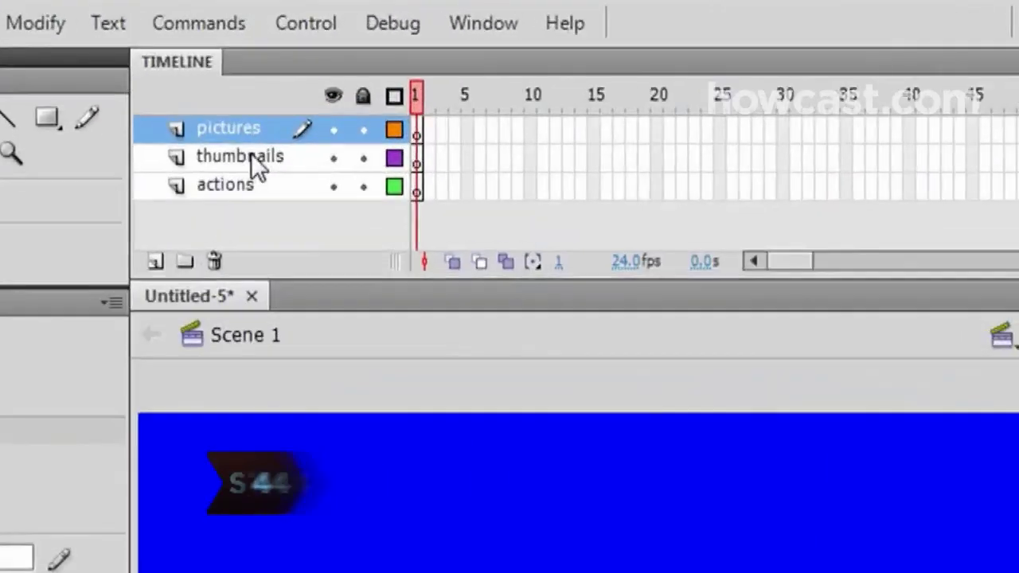
pyautogui.click(248, 156)
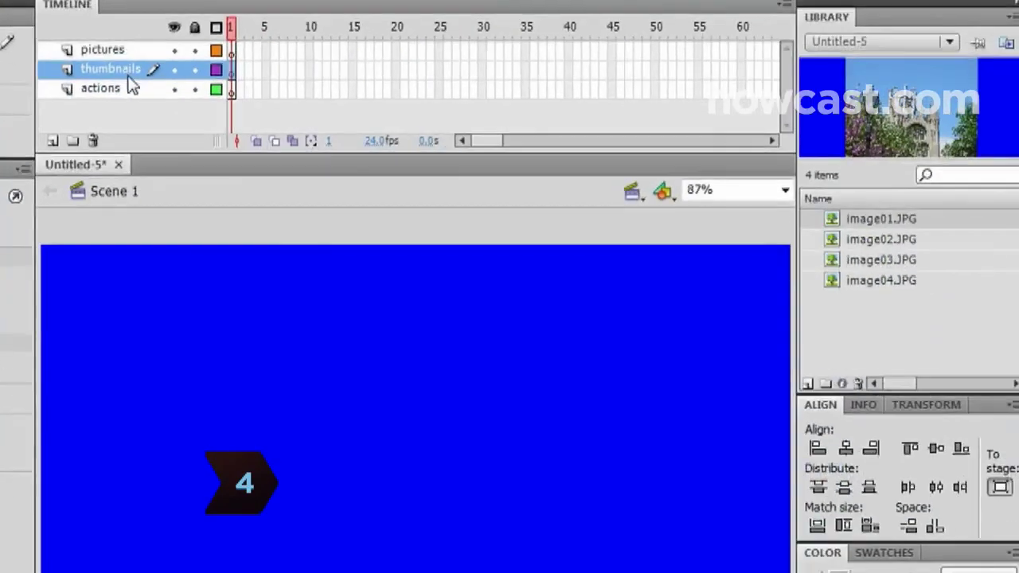
pyautogui.moveTo(864, 223); pyautogui.dragTo(531, 454)
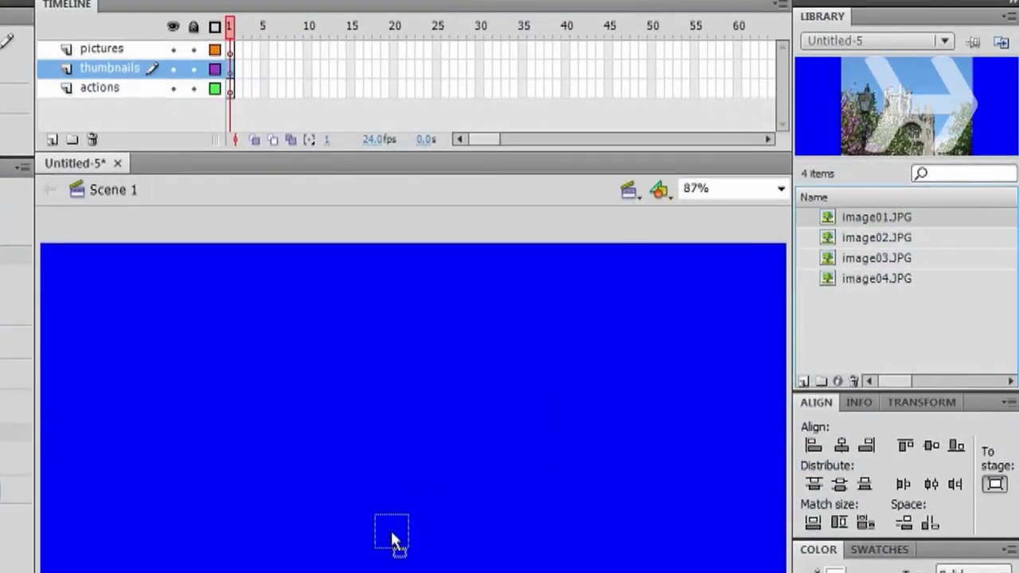
pyautogui.moveTo(392, 540); pyautogui.dragTo(396, 536)
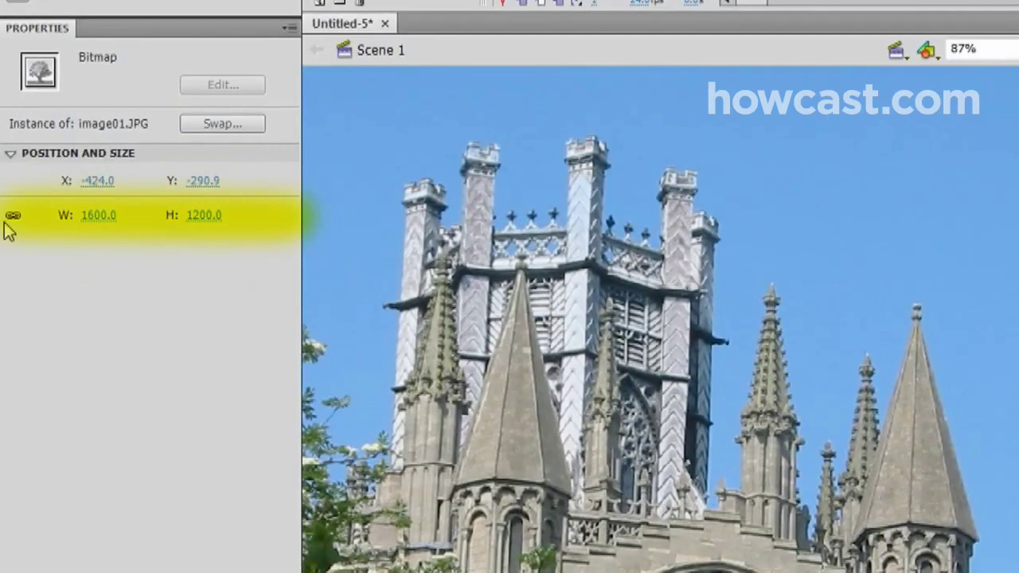
pyautogui.click(12, 218)
pyautogui.click(97, 216)
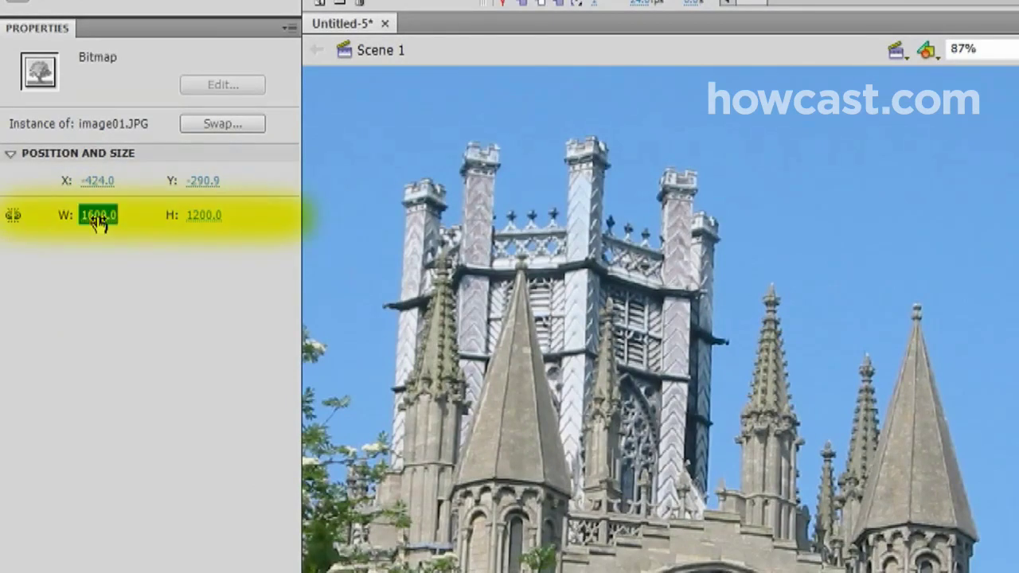
pyautogui.write('100')
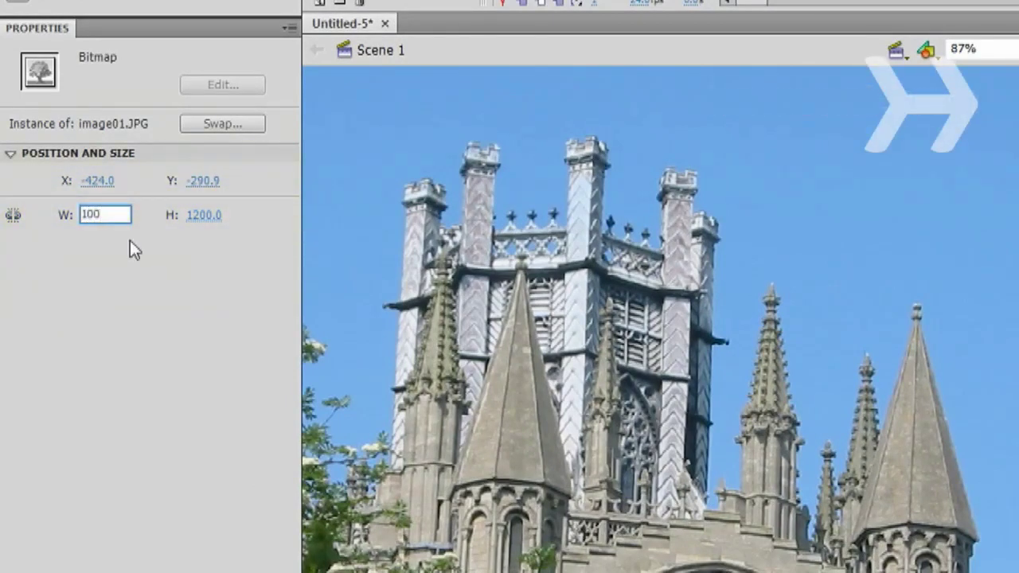
pyautogui.click(204, 215)
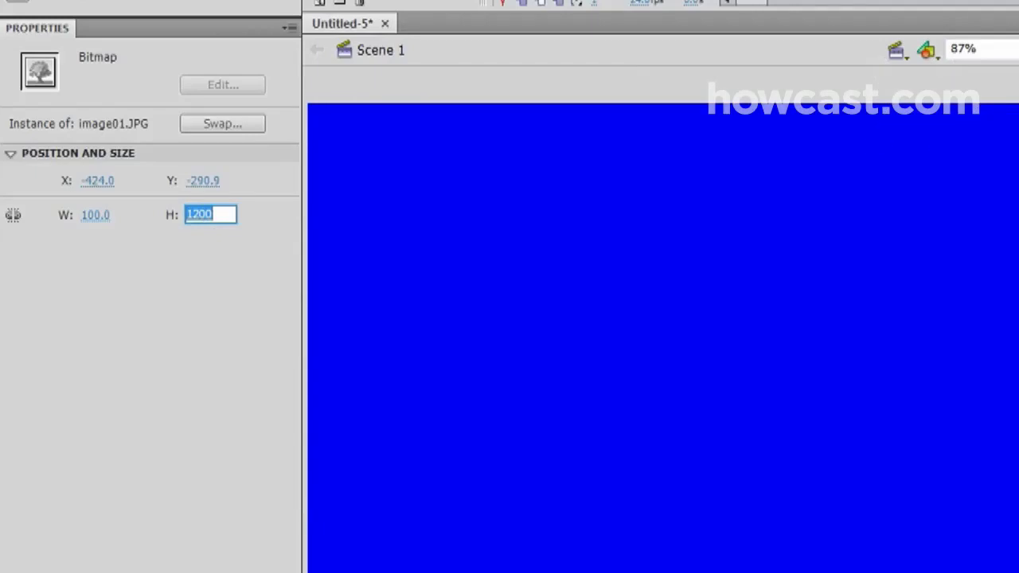
pyautogui.write('100')
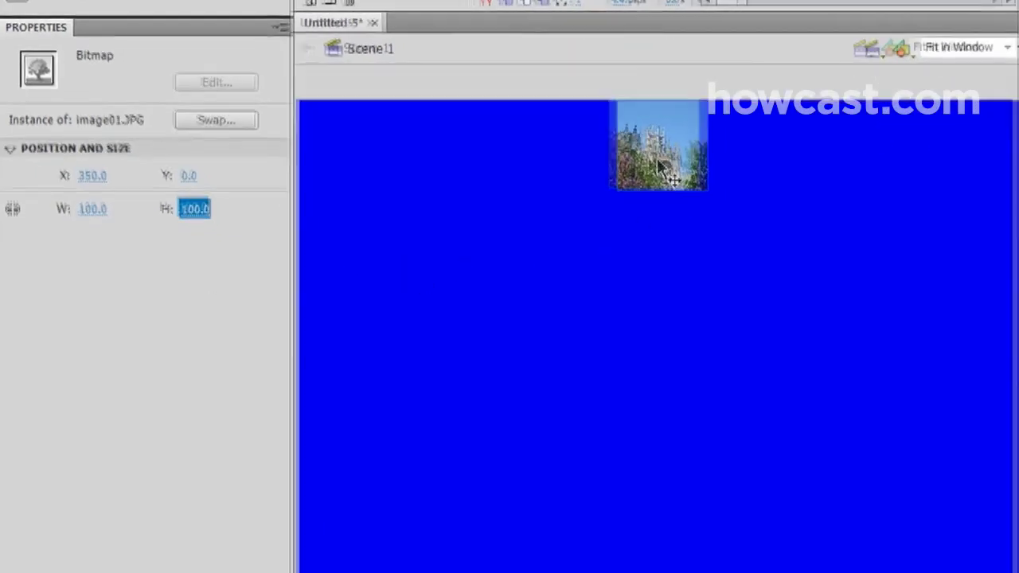
# Line the thumbnails along the stage bottom and distribute them evenly by horizontal centre
pyautogui.moveTo(661, 167); pyautogui.dragTo(370, 572)
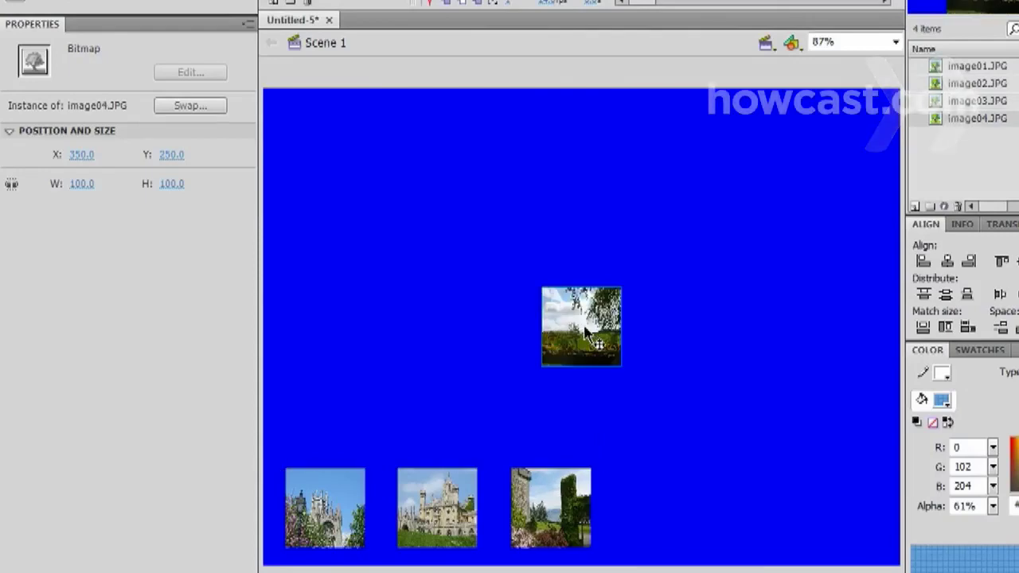
pyautogui.moveTo(584, 330); pyautogui.dragTo(682, 491)
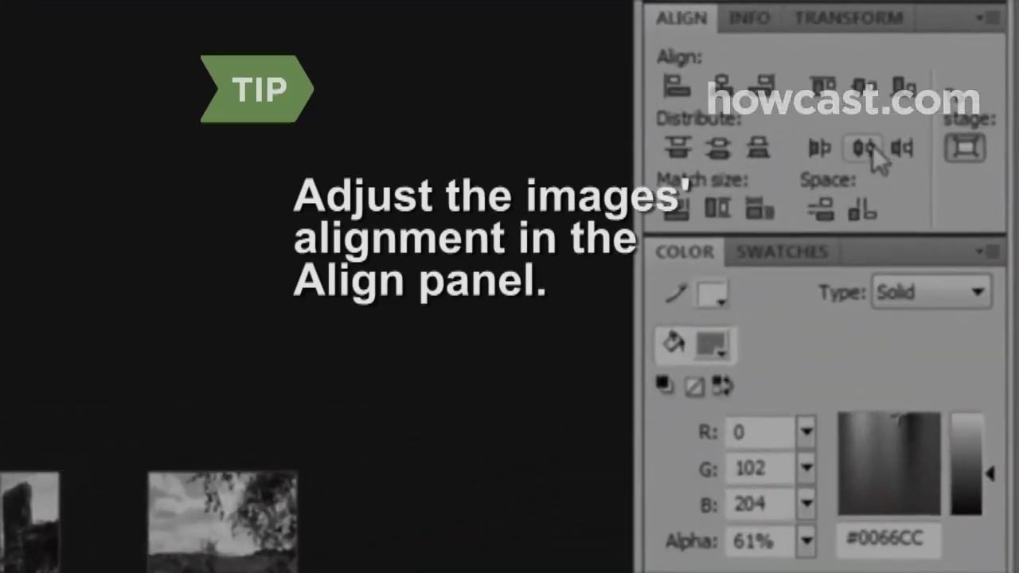
pyautogui.click(871, 150)
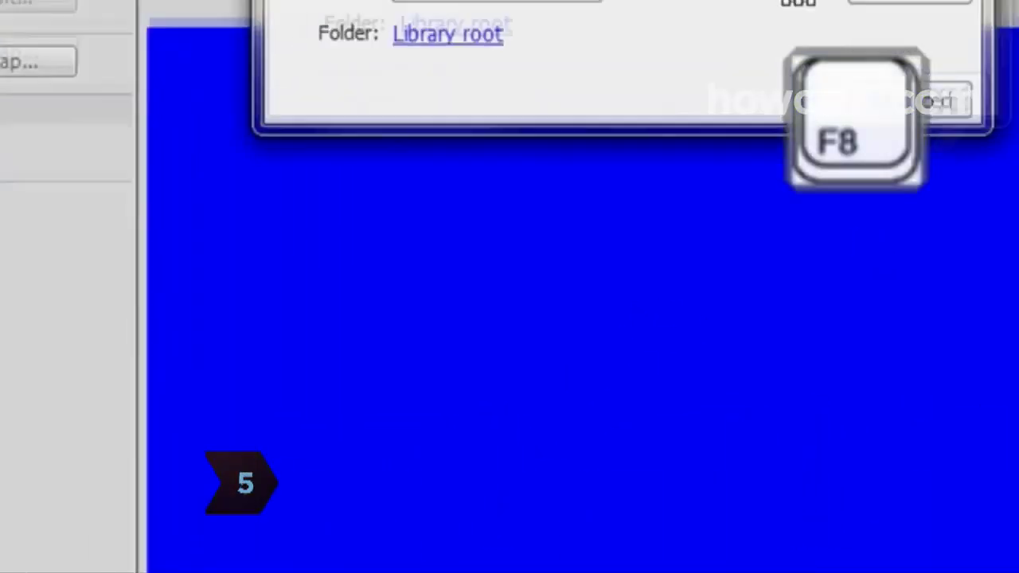
# Convert the first thumbnail into button symbol btn1 with instance name button1
pyautogui.write('btn1')
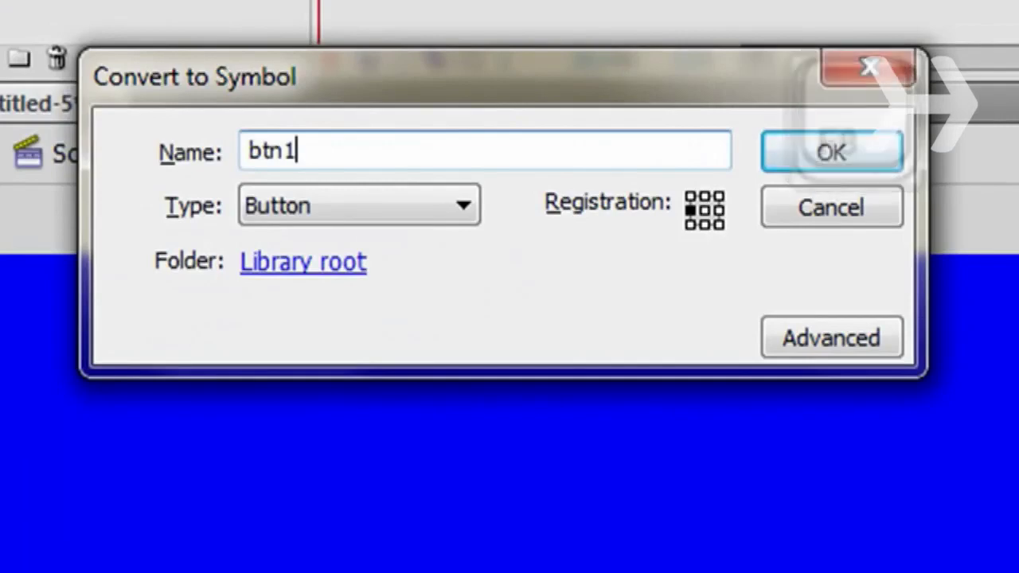
pyautogui.click(466, 209)
pyautogui.click(414, 271)
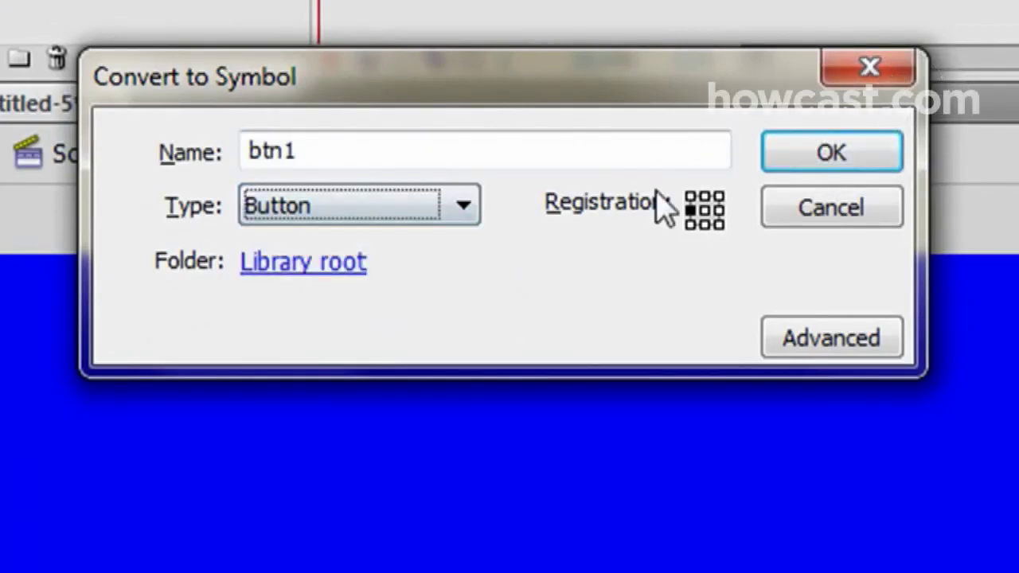
pyautogui.click(834, 155)
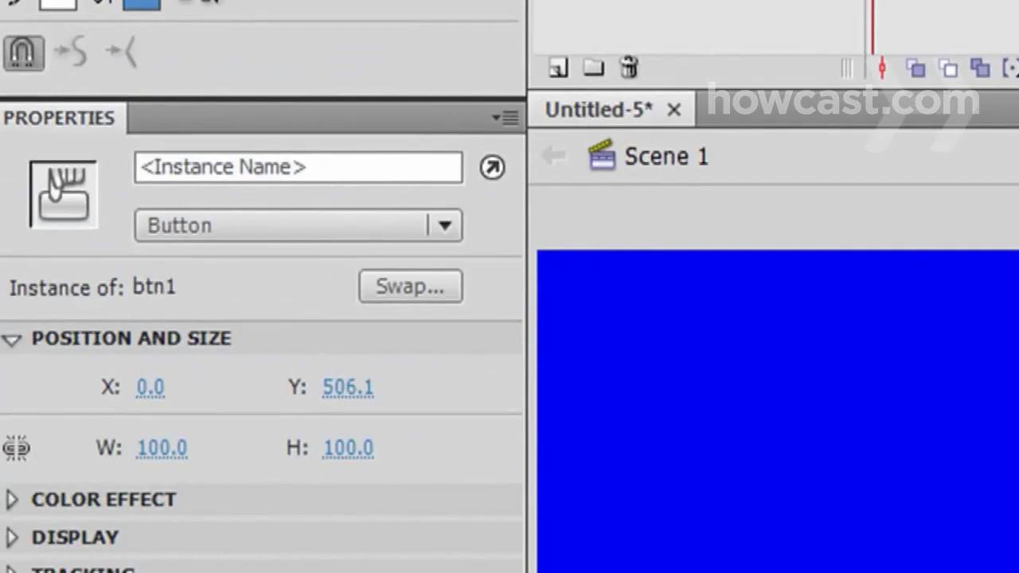
pyautogui.click(172, 167)
pyautogui.write('but')
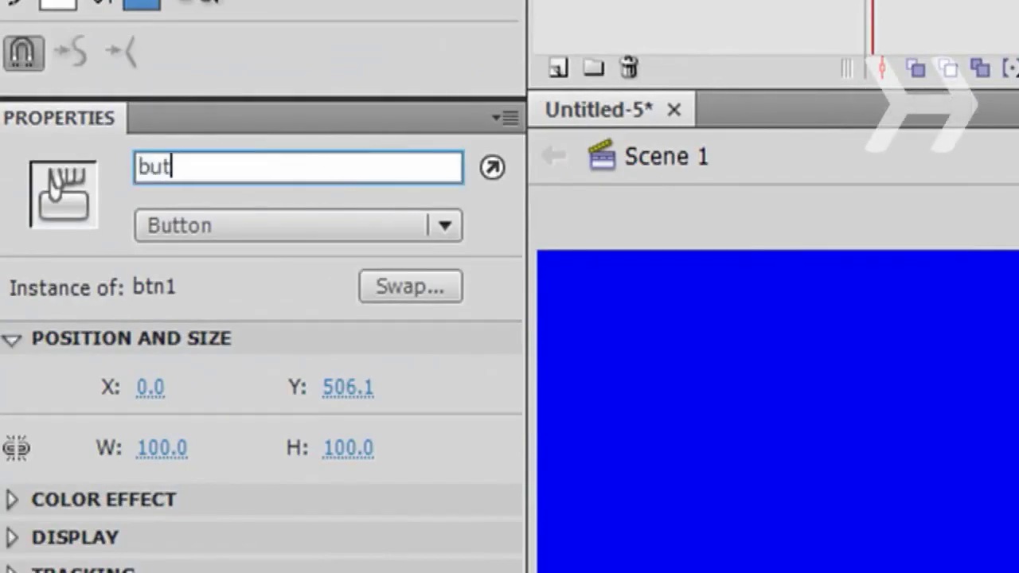
pyautogui.write('ton1')
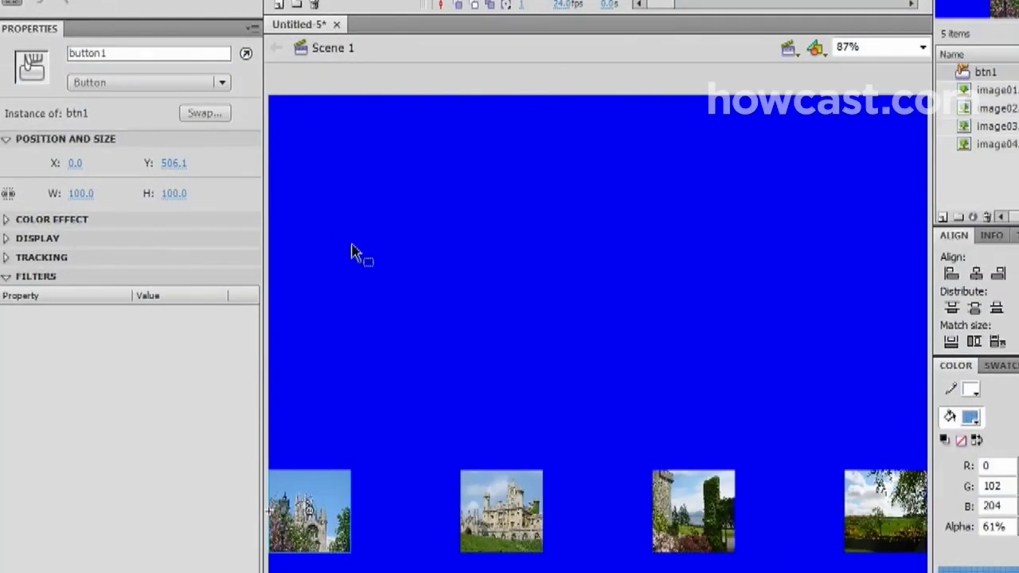
# Convert the remaining thumbnails into buttons up to btn4, naming the last instance button4
pyautogui.click(502, 504)
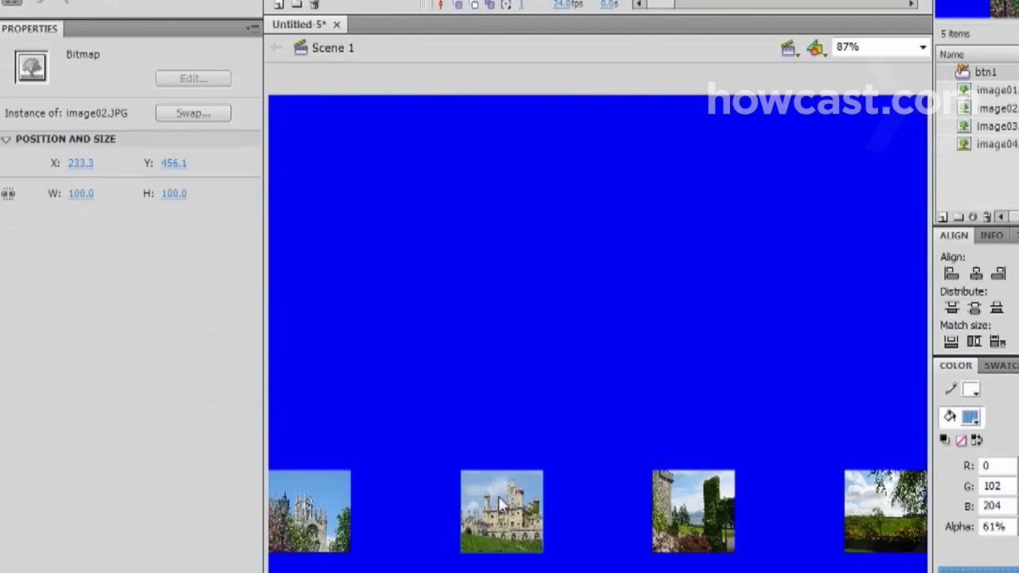
pyautogui.press('F8')
pyautogui.press('Return')
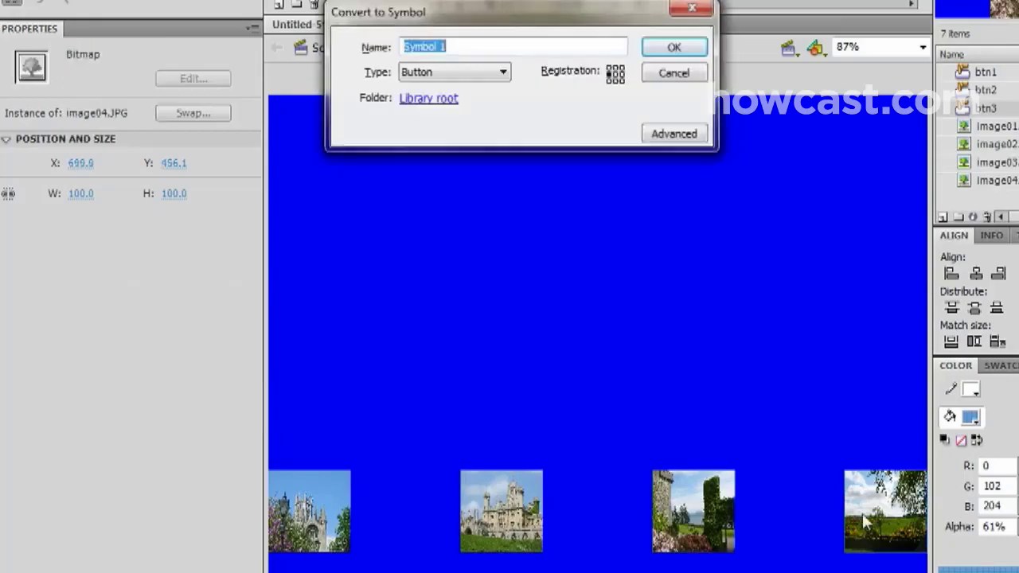
pyautogui.write('btn4')
pyautogui.press('Return')
pyautogui.write('button4')
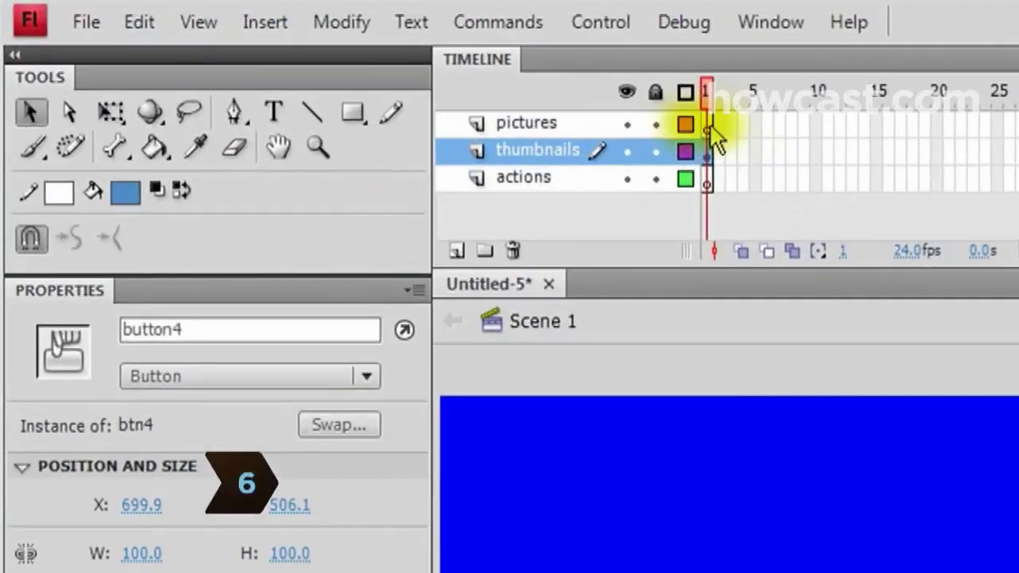
# Give frame 1 of the pictures layer the label pic1 and drag image01.JPG onto the stage
pyautogui.click(395, 71)
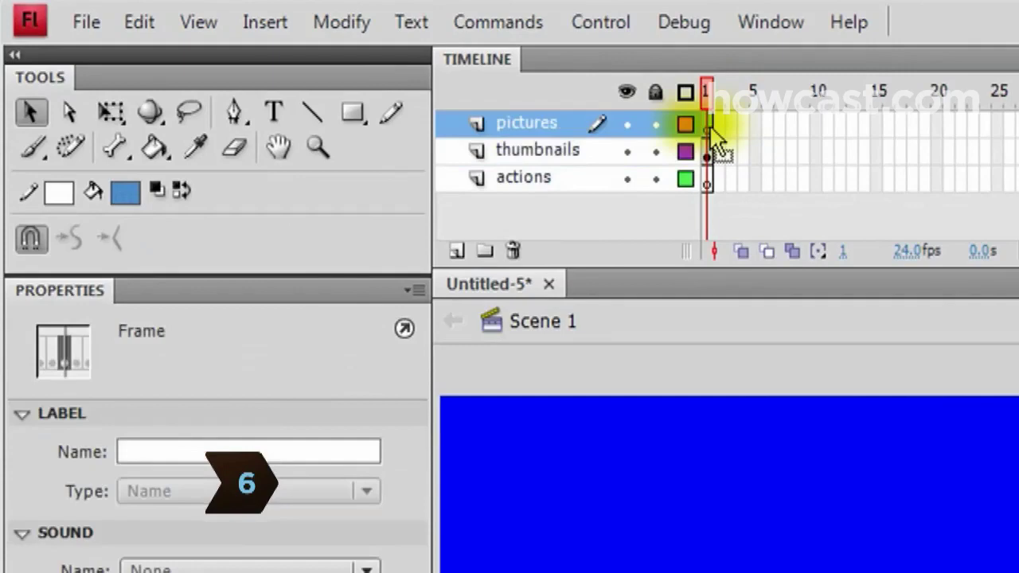
pyautogui.click(352, 450)
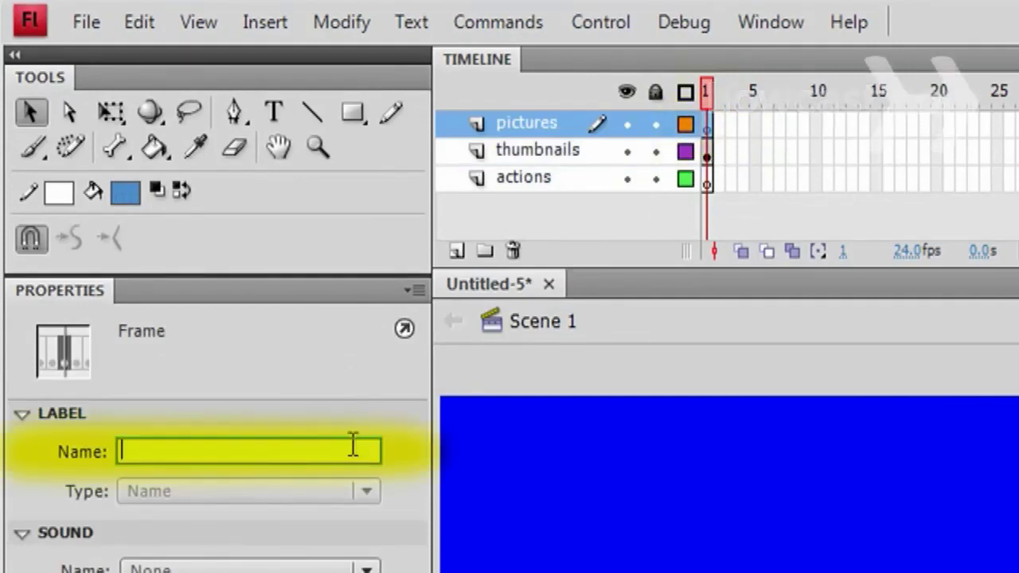
pyautogui.write('pic1')
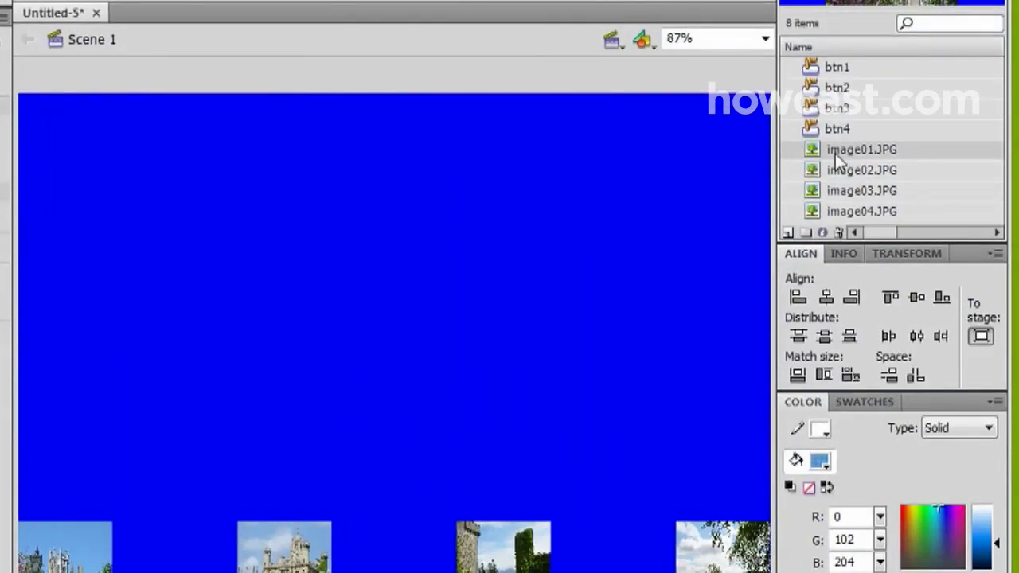
pyautogui.moveTo(403, 304); pyautogui.dragTo(407, 314)
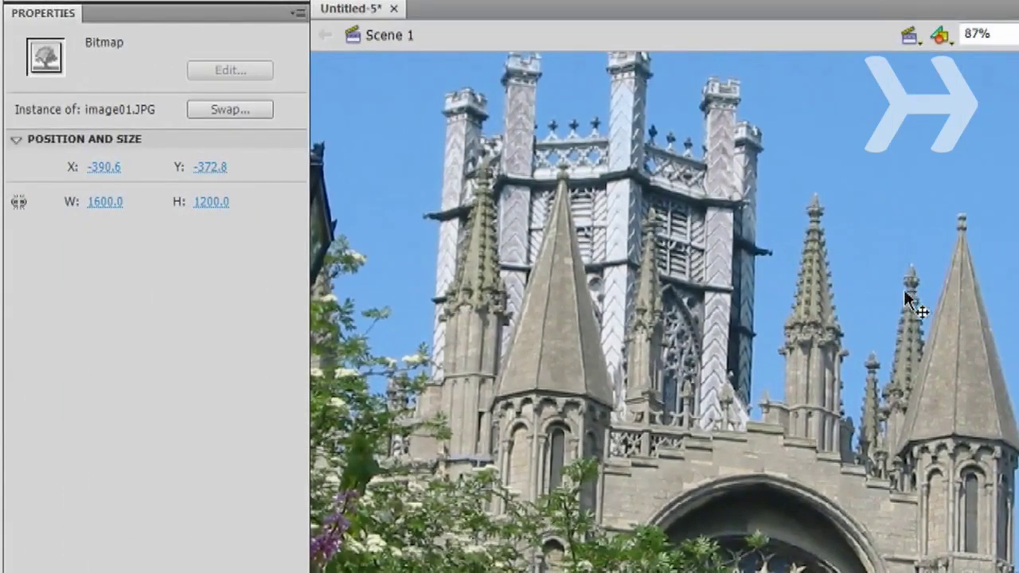
# Scale image01.JPG proportionally to 500 x 375 and move it to X 144.7, Y 20.6
pyautogui.click(19, 202)
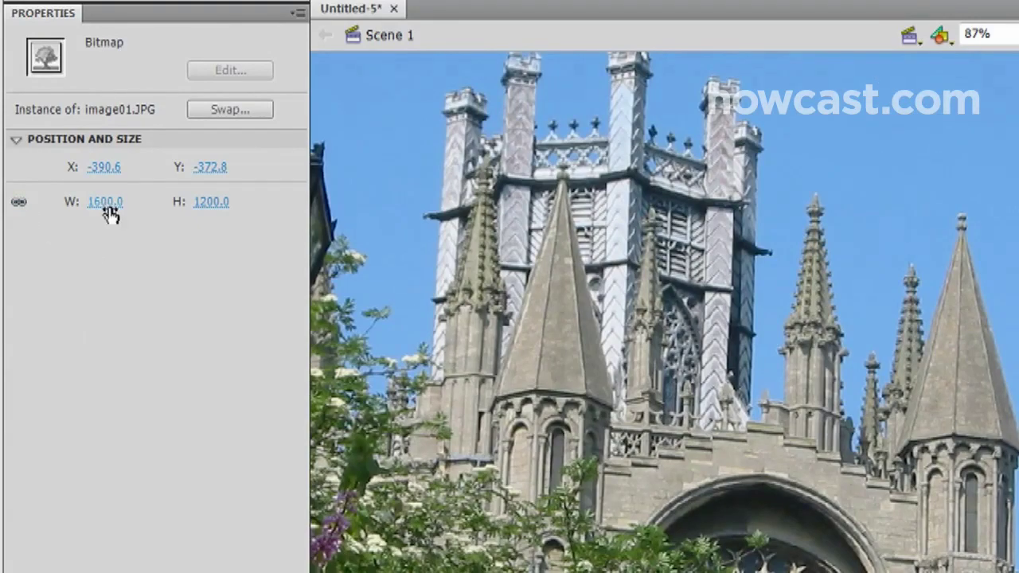
pyautogui.click(104, 203)
pyautogui.write('500')
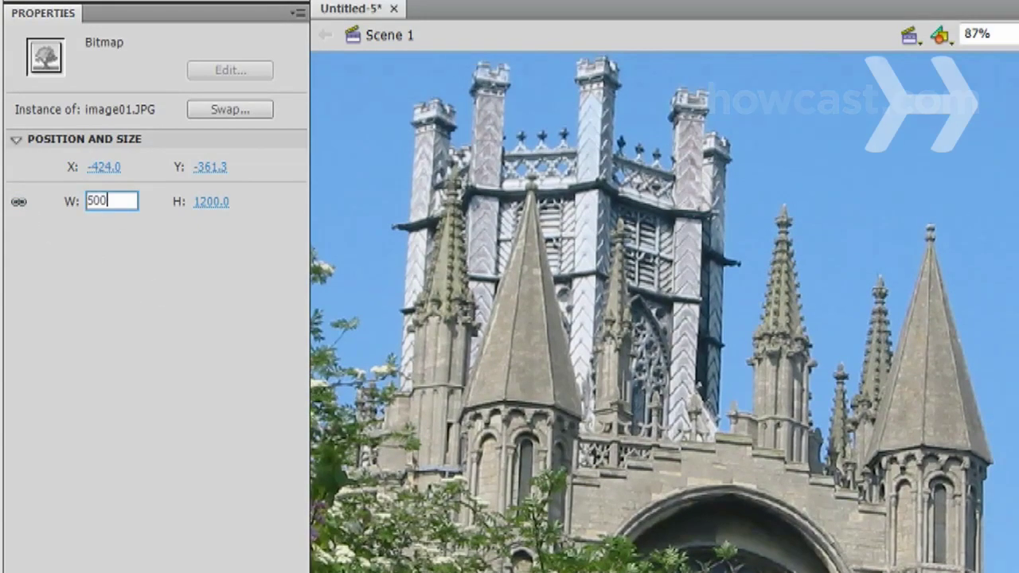
pyautogui.press('Return')
pyautogui.moveTo(369, 91); pyautogui.dragTo(537, 236)
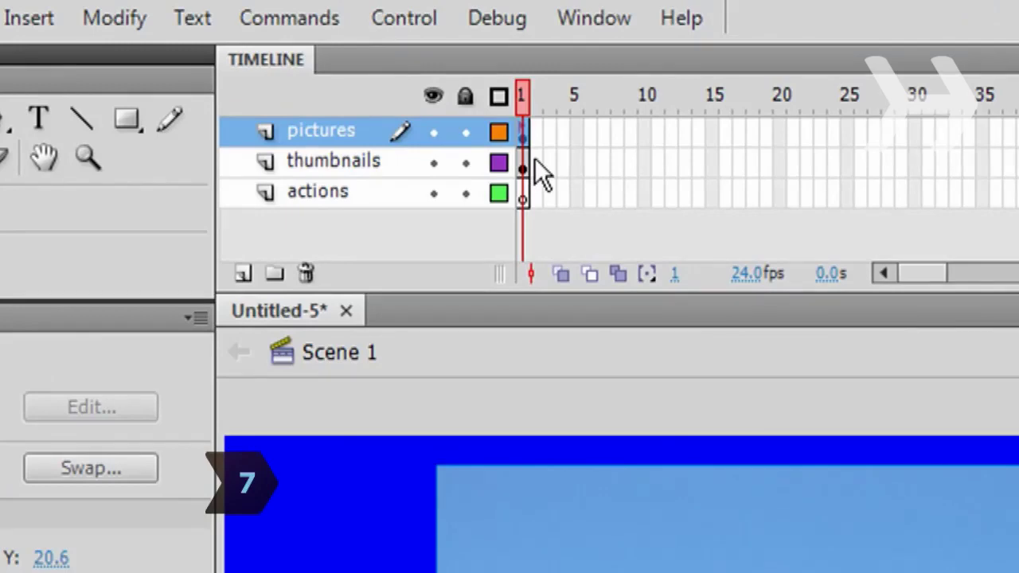
# Insert a frame at frame 2 of thumbnails and a blank keyframe labelled pic2 on pictures
pyautogui.rightClick(535, 160)
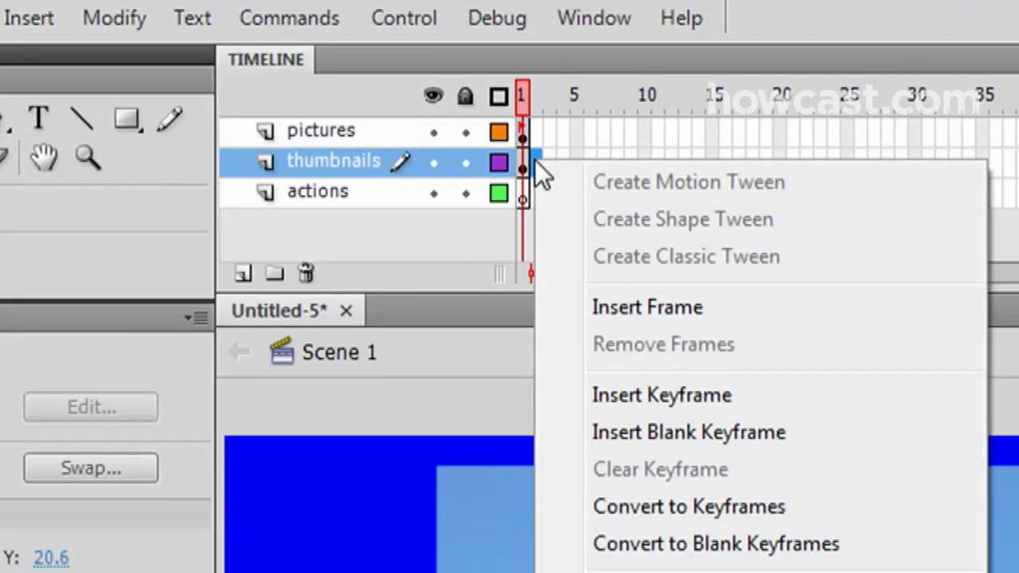
pyautogui.click(647, 308)
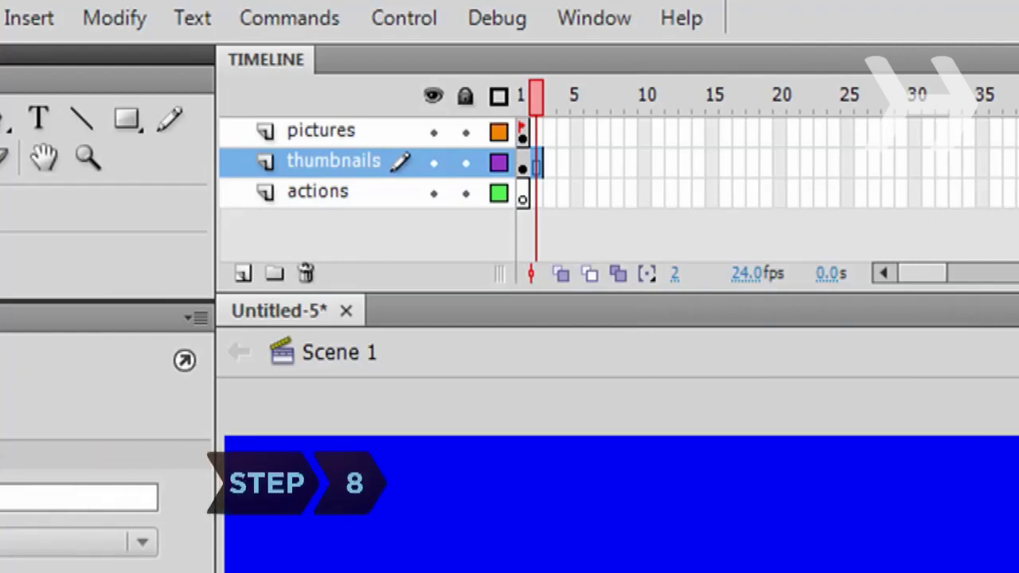
pyautogui.click(321, 131)
pyautogui.rightClick(539, 133)
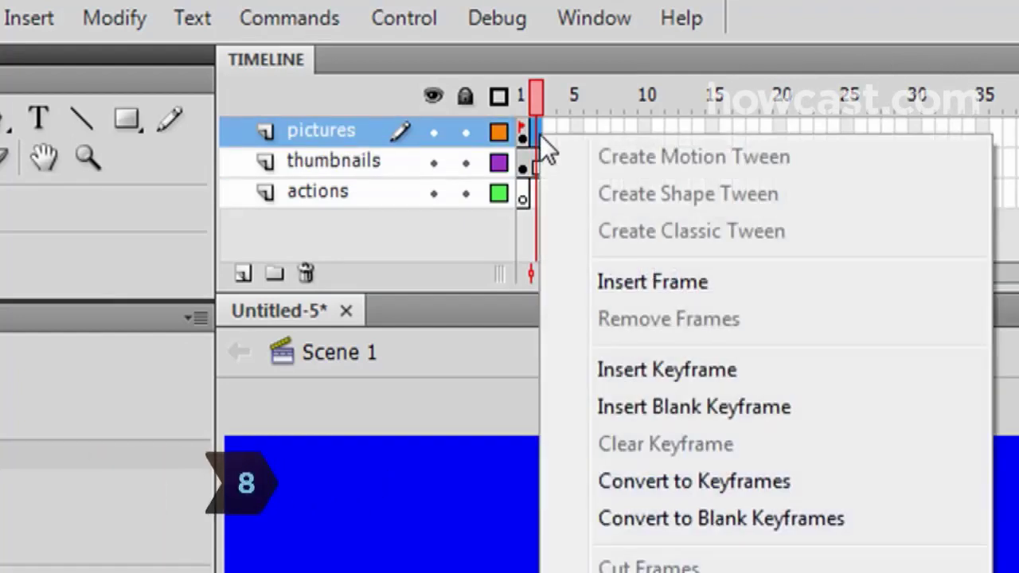
pyautogui.click(664, 405)
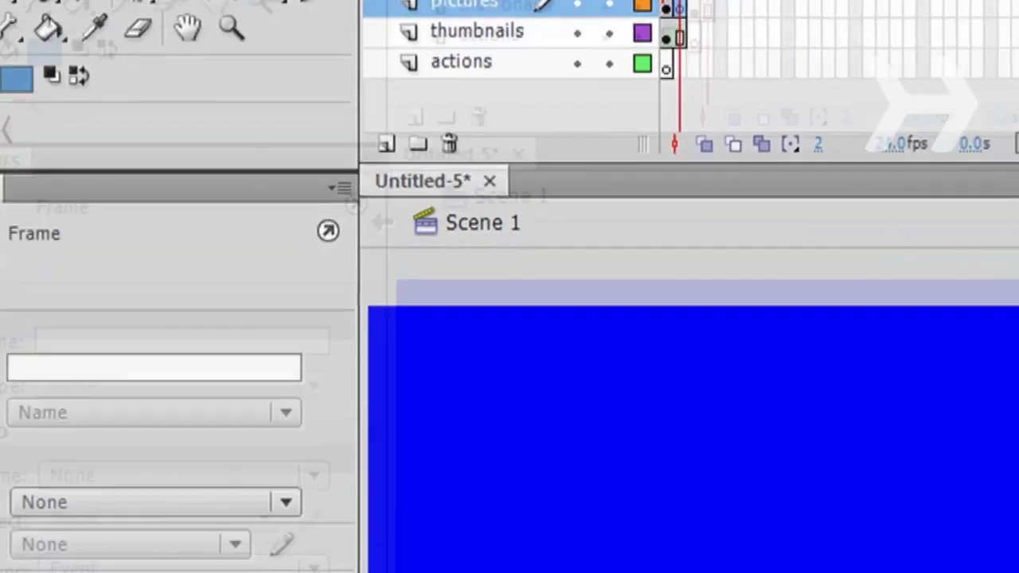
pyautogui.click(133, 367)
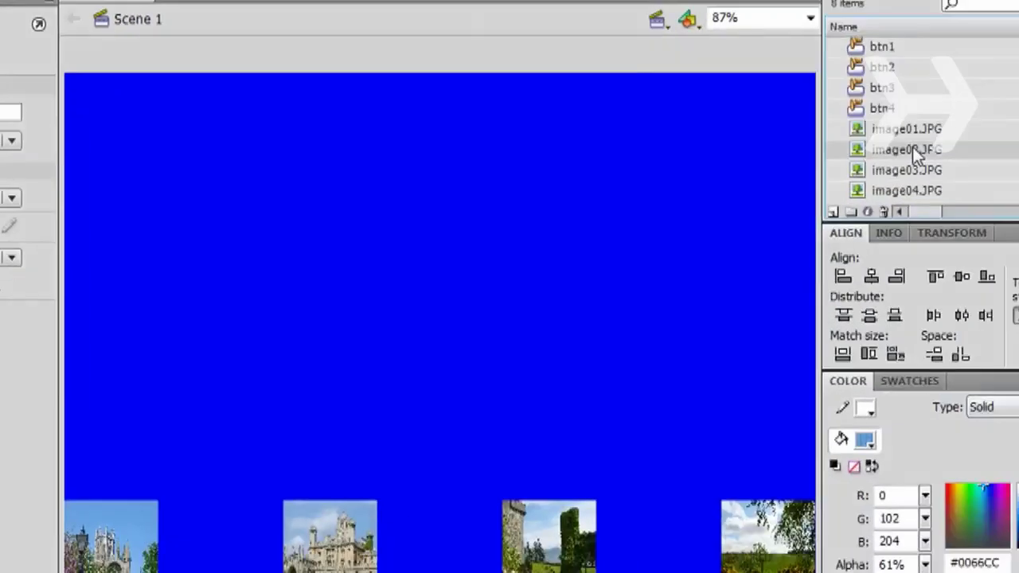
# Place image02.JPG at 500 wide, centre it on the stage, and extend the thumbnails layer
pyautogui.moveTo(912, 147); pyautogui.dragTo(534, 226)
pyautogui.moveTo(388, 288); pyautogui.dragTo(388, 289)
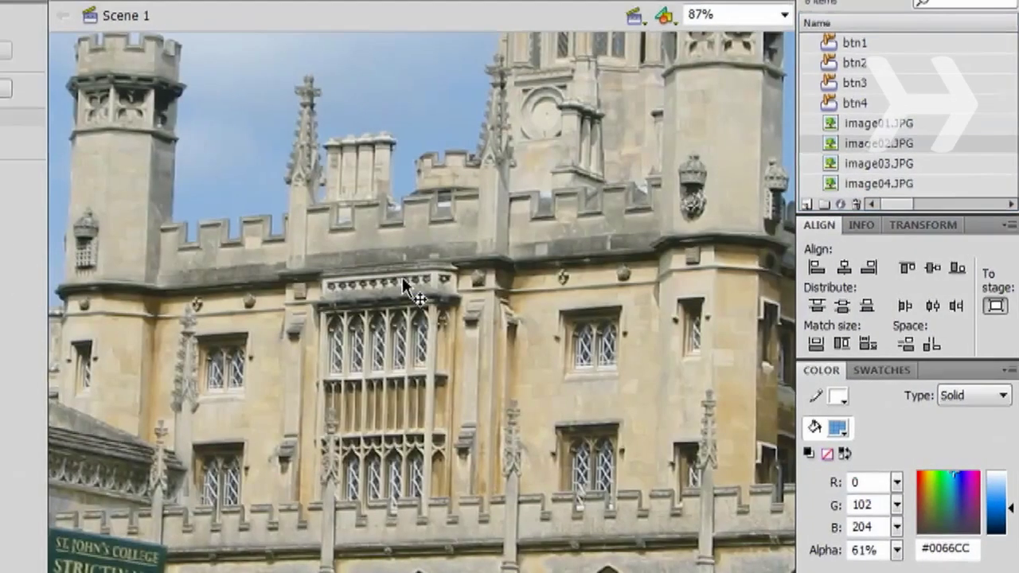
pyautogui.click(84, 200)
pyautogui.write('500')
pyautogui.press('Return')
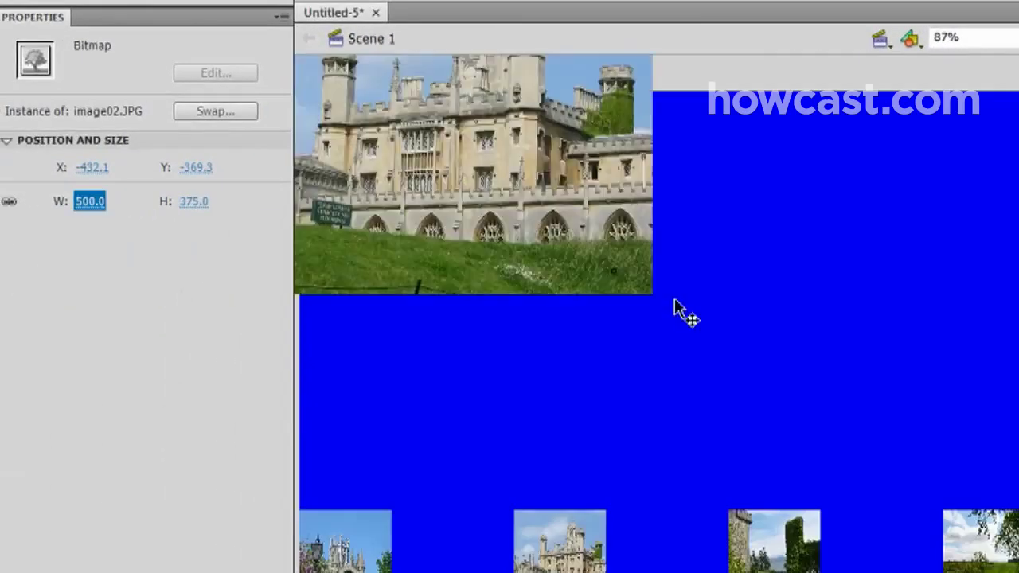
pyautogui.hotkey('ctrl', 'alt', '2')
pyautogui.hotkey('ctrl', 'alt', '5')
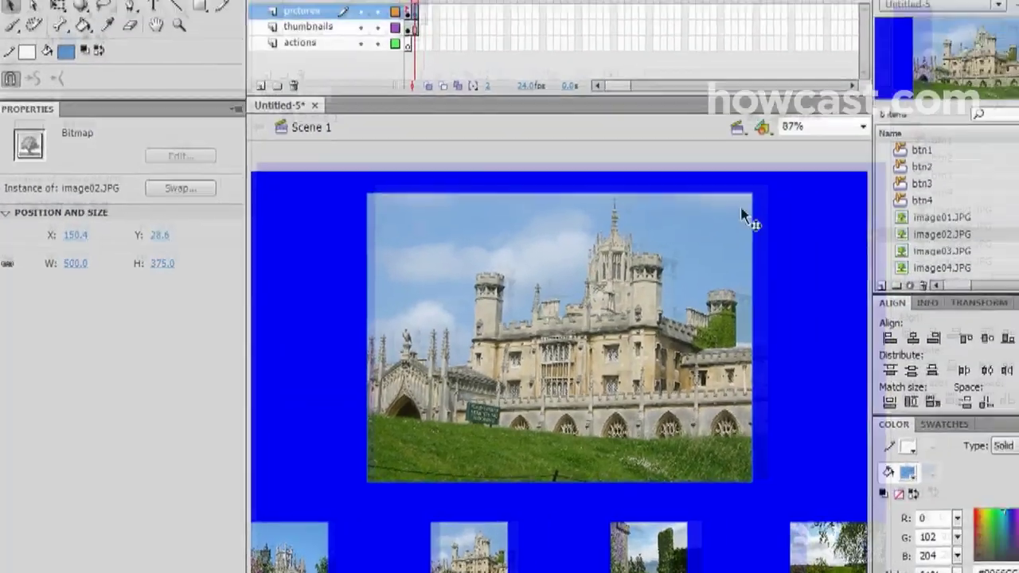
pyautogui.rightClick(401, 52)
pyautogui.click(461, 129)
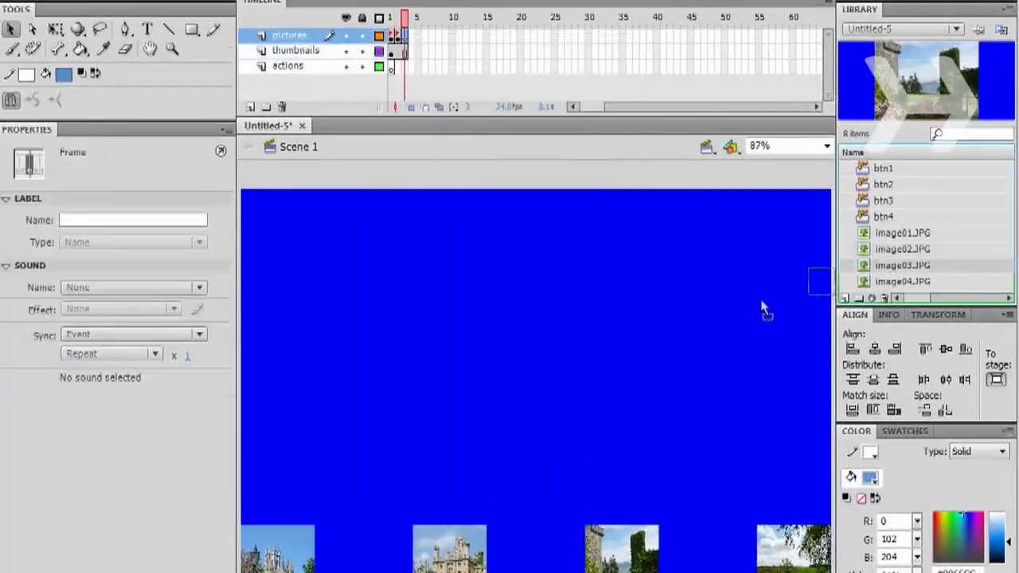
# Place image03.JPG at 500 wide and centred, then add a frame-4 keyframe with image04.JPG
pyautogui.moveTo(554, 375); pyautogui.dragTo(558, 374)
pyautogui.click(75, 275)
pyautogui.write('500')
pyautogui.press('Return')
pyautogui.hotkey('ctrl', 'alt', '2')
pyautogui.hotkey('ctrl', 'alt', '5')
pyautogui.rightClick(411, 36)
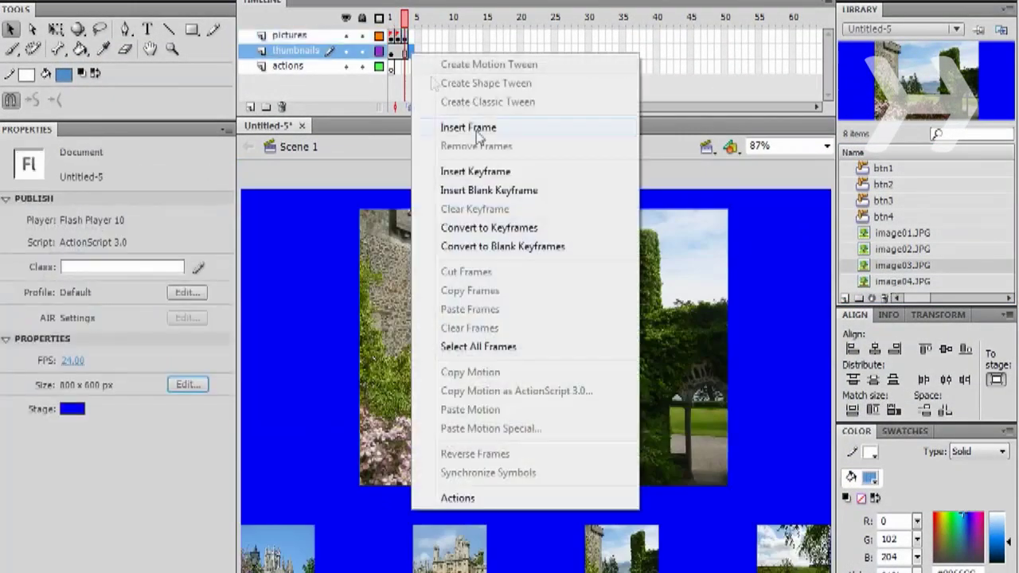
pyautogui.click(470, 186)
pyautogui.moveTo(902, 281); pyautogui.dragTo(699, 471)
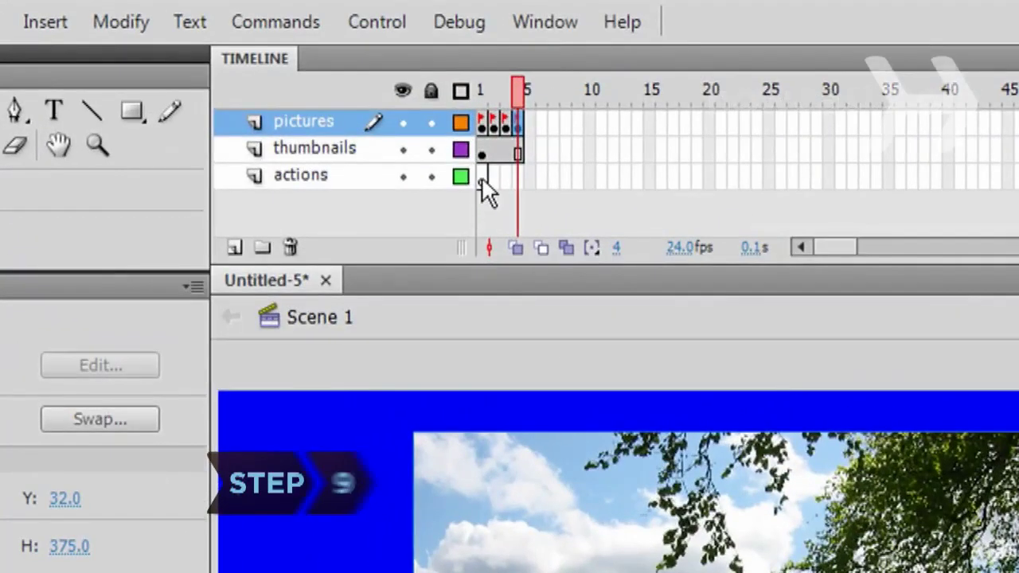
# In the actions frame 1 script, write stop(); and a button1 CLICK listener calling showpic1
pyautogui.click(482, 180)
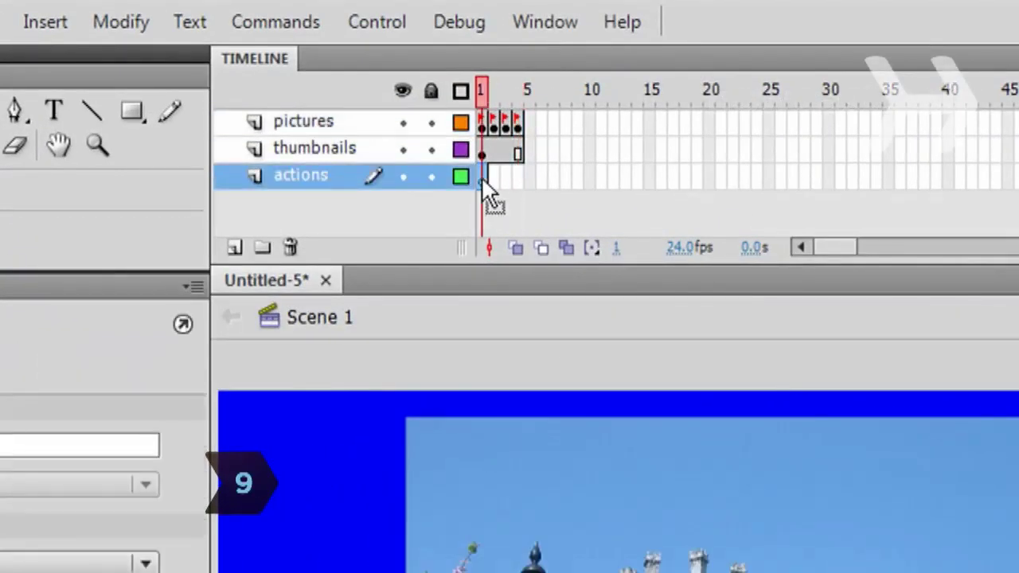
pyautogui.press('F9')
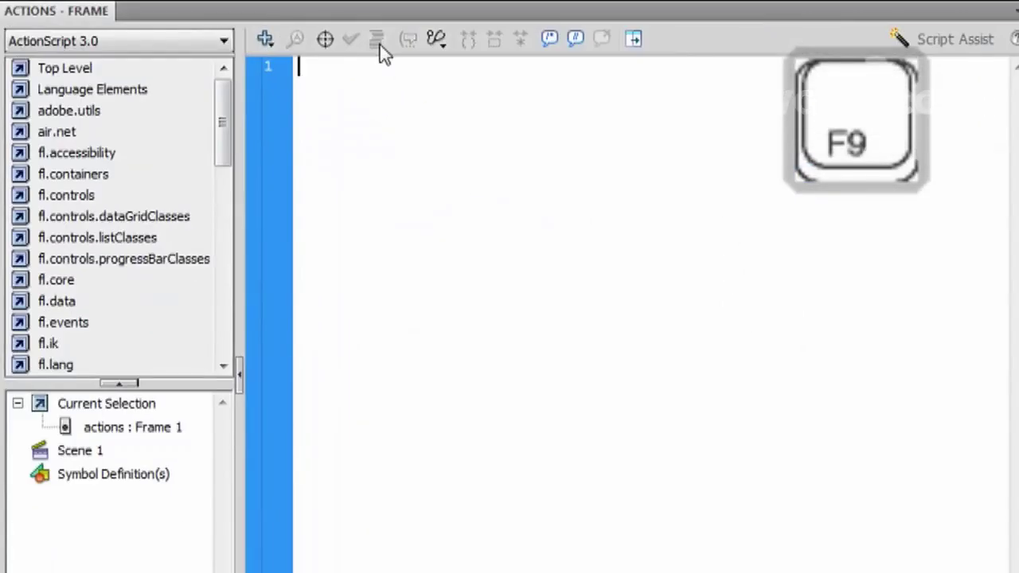
pyautogui.write('stop()')
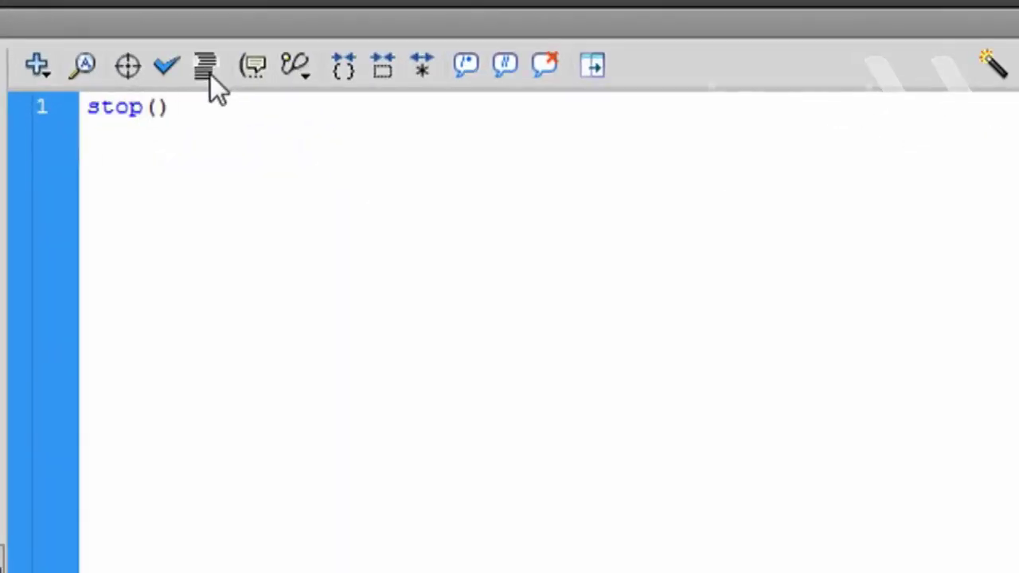
pyautogui.write(';')
pyautogui.press('Return')
pyautogui.press('Return')
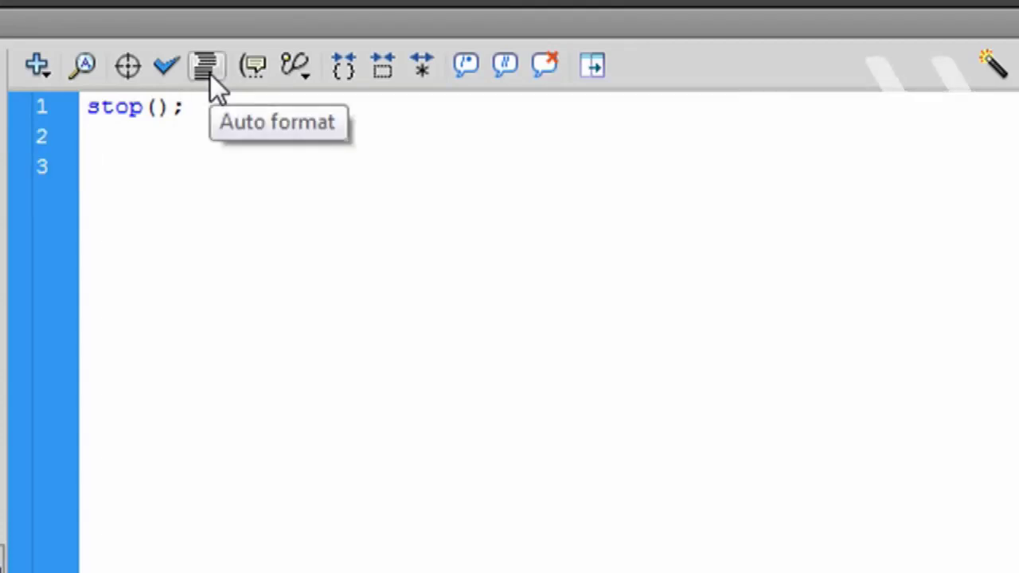
pyautogui.write('button1.addEventListener(MouseEvent')
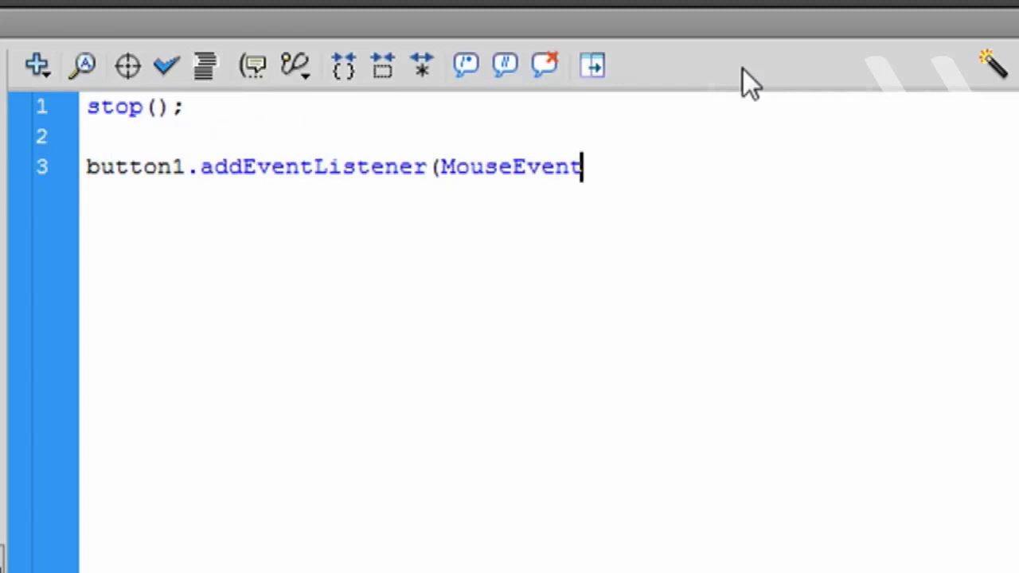
pyautogui.write('.CLICK,showpic')
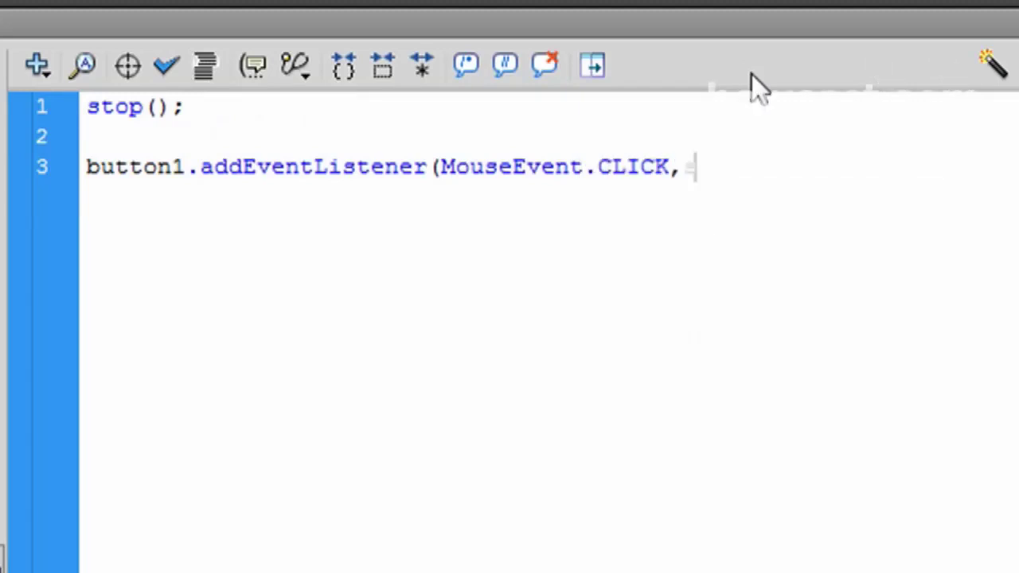
pyautogui.write('1);')
pyautogui.press('Return')
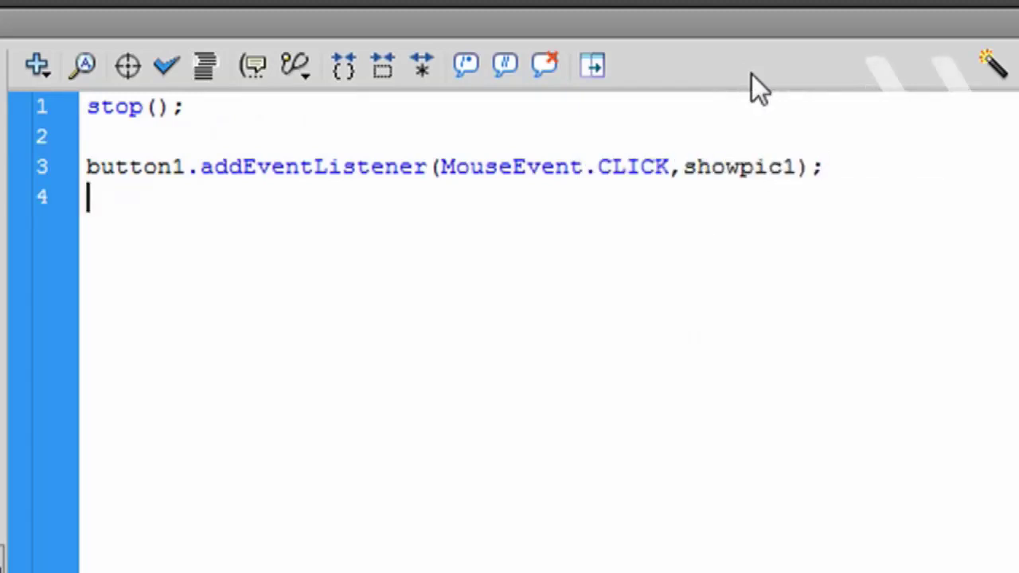
# Add CLICK listeners wiring button2, button3 and button4 to showpic2, showpic3 and showpic4
pyautogui.write('button2.addEventListener(MouseEvent.CLICK,showpic')
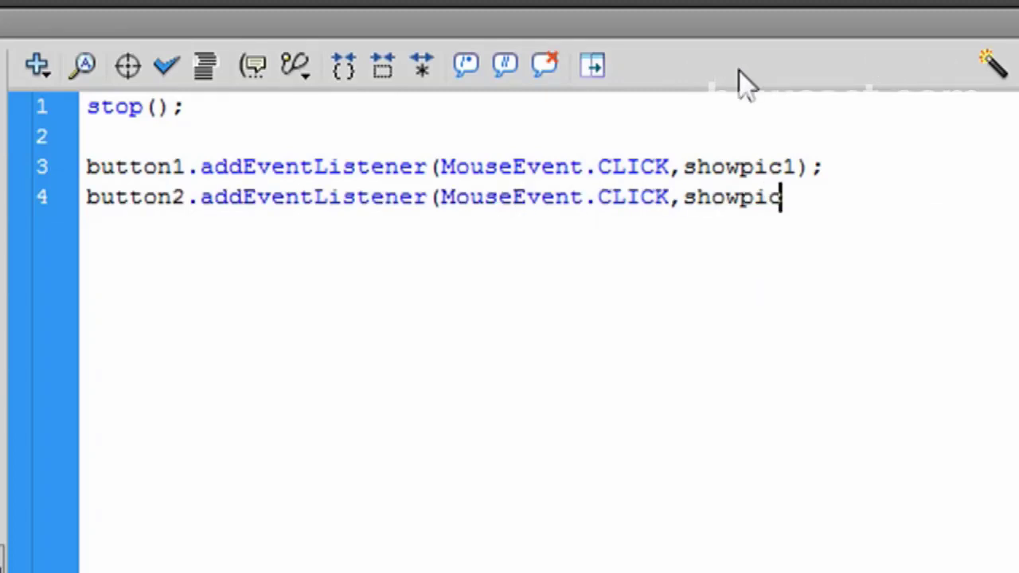
pyautogui.write('2);')
pyautogui.press('Return')
pyautogui.write('button3.addEventListener(MouseEvent.CLICK,showpic3);')
pyautogui.press('Return')
pyautogui.write('button4.')
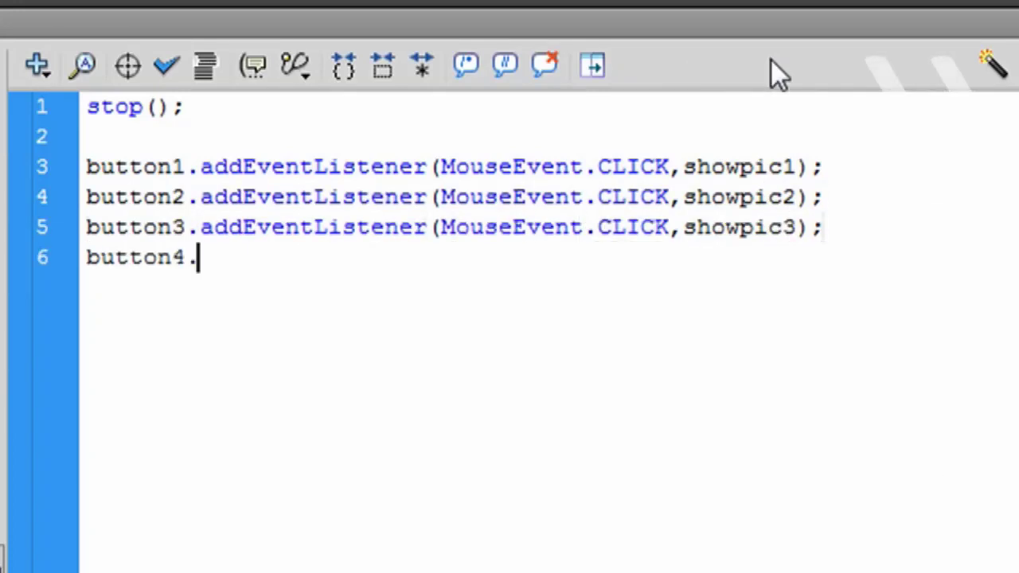
pyautogui.write('addEventListener(MouseEvent.CLICK,showpic4);')
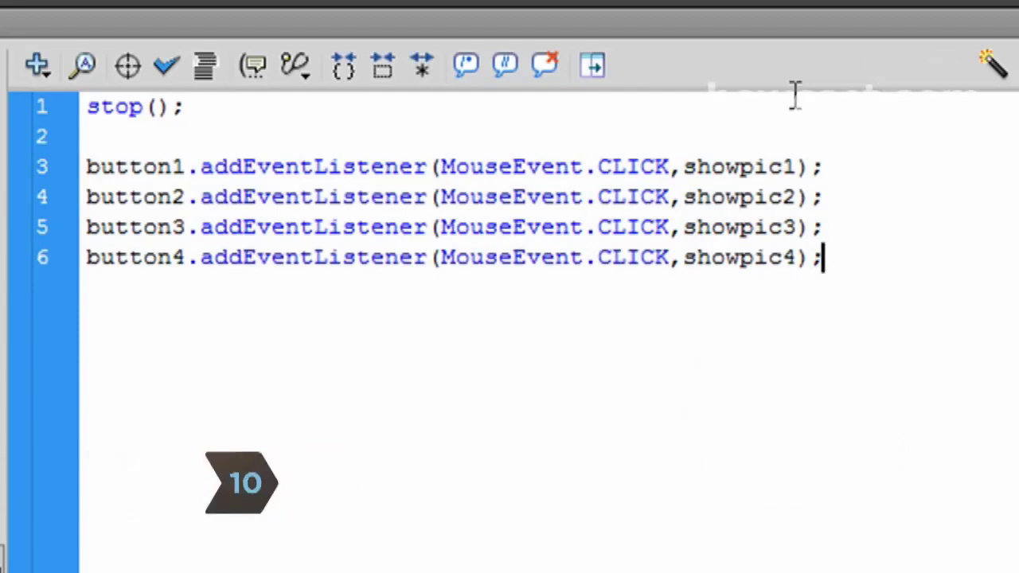
# Write the showpic1(Event:MouseEvent) function that calls gotoAndStop("pic1") in the frame script
pyautogui.press('Return')
pyautogui.write('function sh')
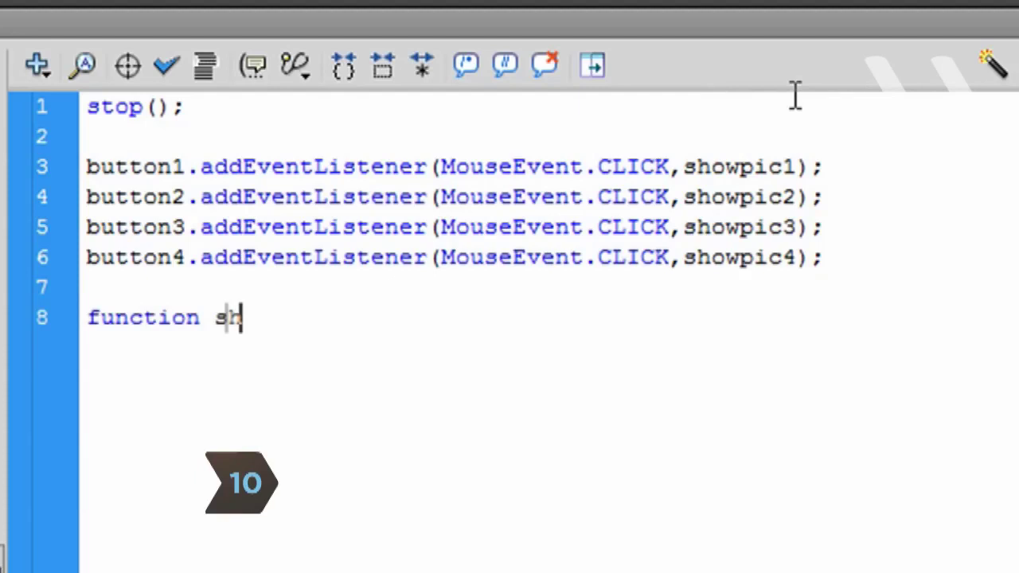
pyautogui.write('owpic1(Event:MouseEvent):void{')
pyautogui.press('Return')
pyautogui.write('gotoAndStop("pi')
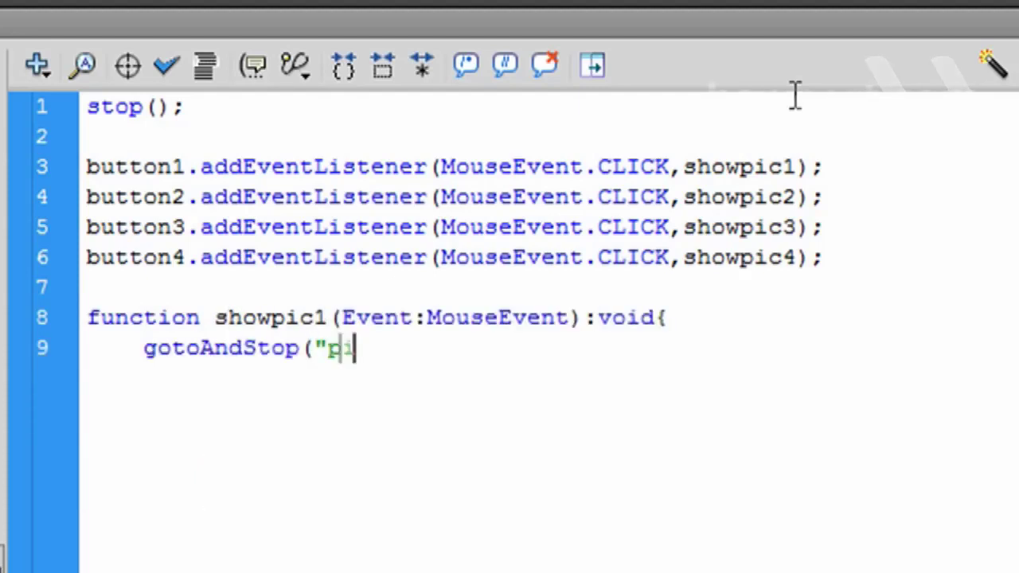
pyautogui.write('c1");')
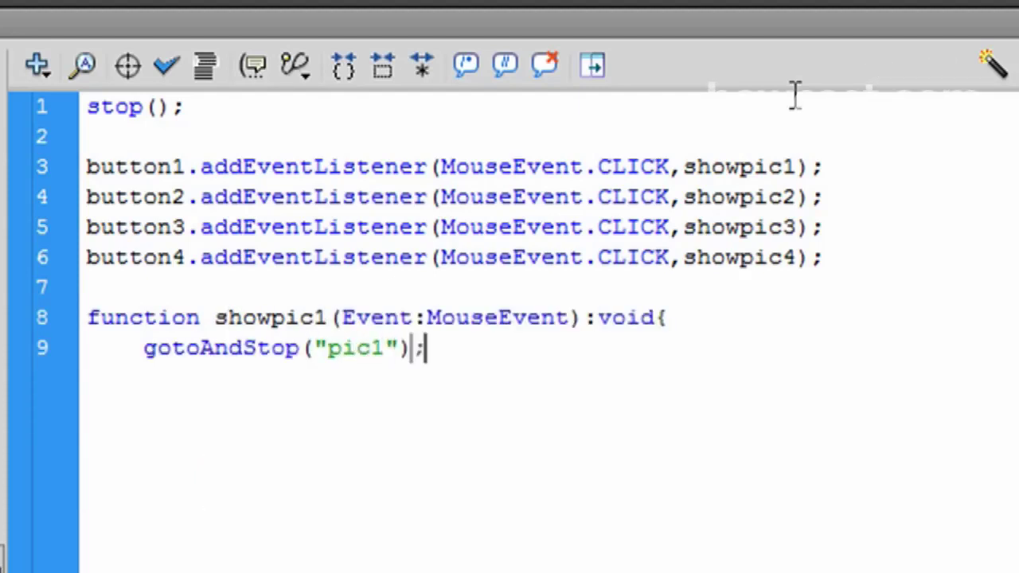
pyautogui.press('Return')
pyautogui.write('}')
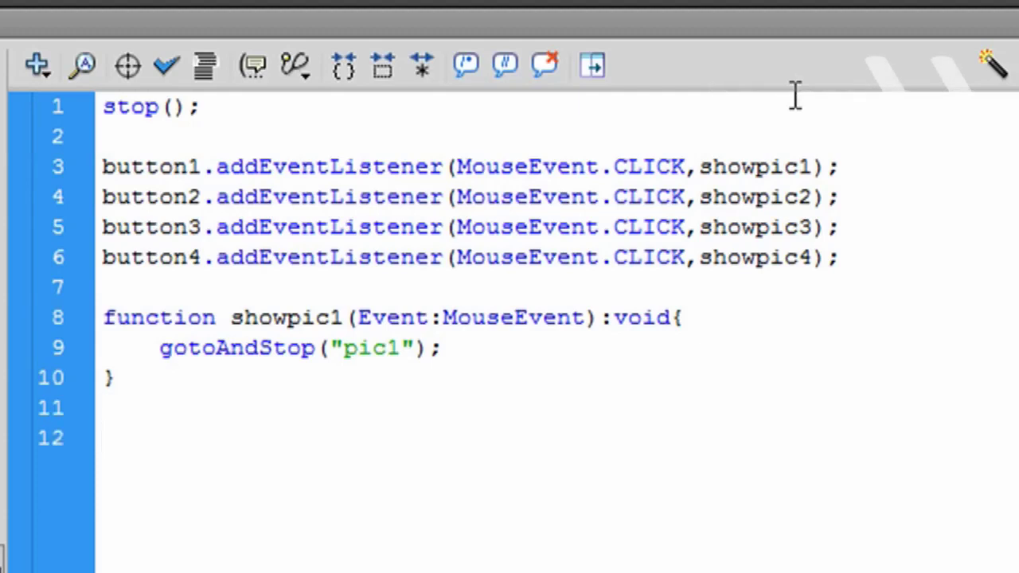
pyautogui.write('(Event:MouseEvent):void{')
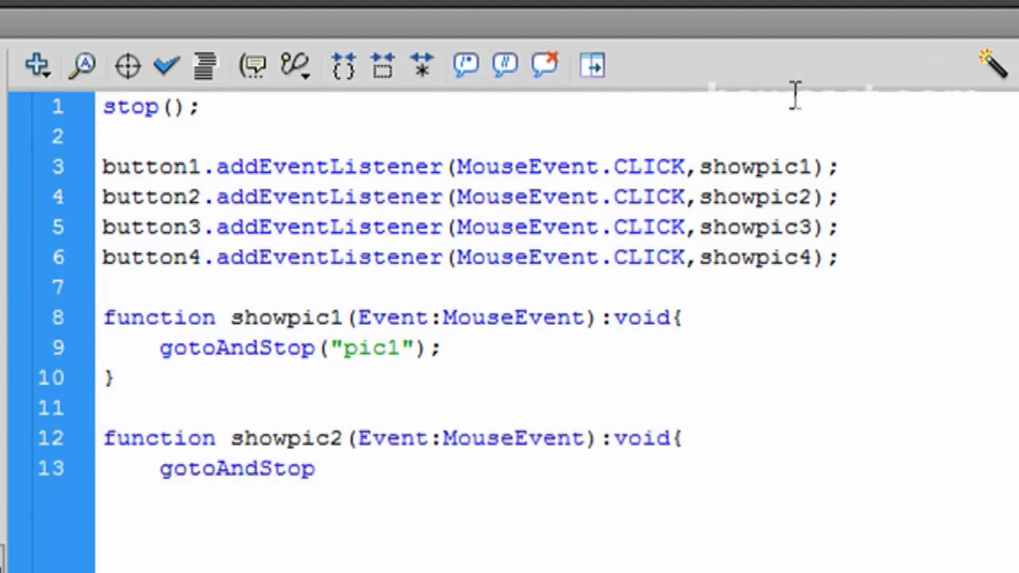
pyautogui.press('Return')
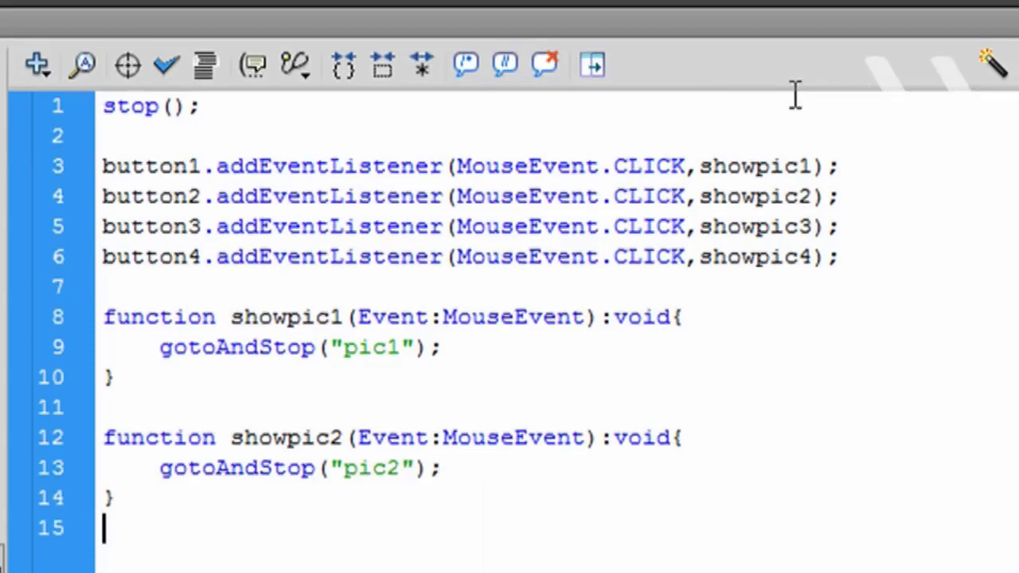
pyautogui.press('Return')
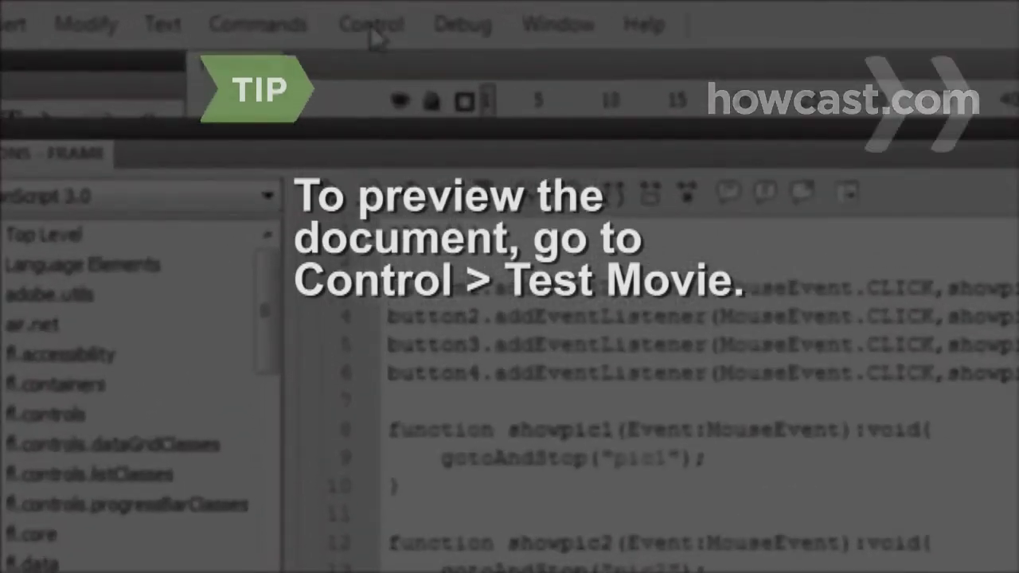
pyautogui.click(372, 25)
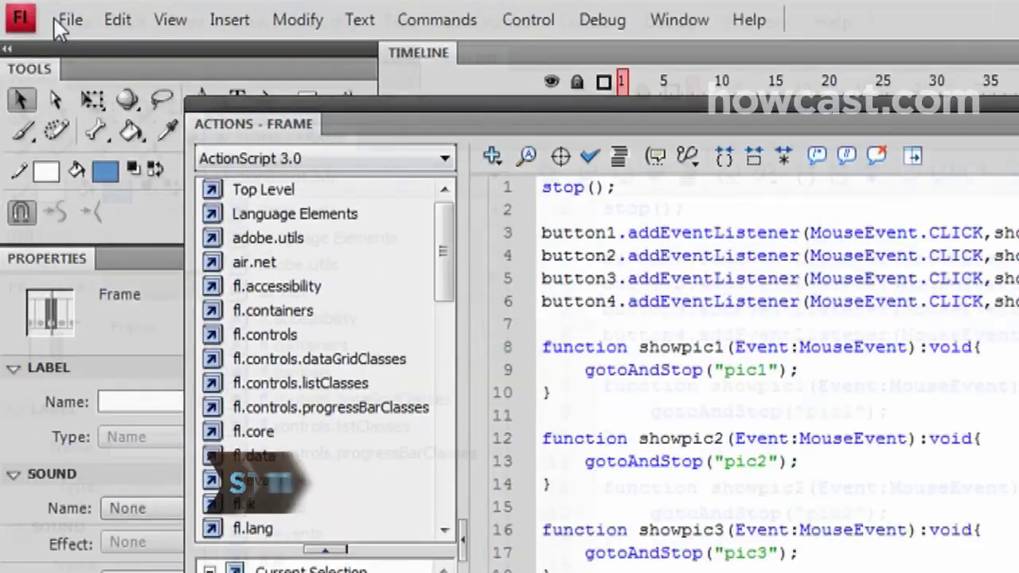
# Name the SWF and HTML outputs 'pics', target the Pictures folder for both, and publish
pyautogui.click(45, 12)
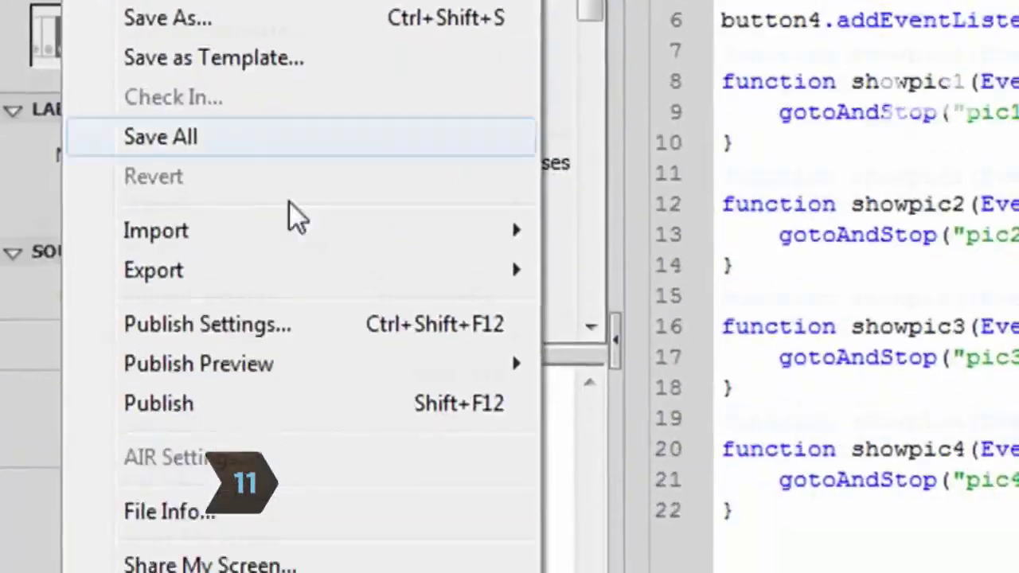
pyautogui.click(346, 318)
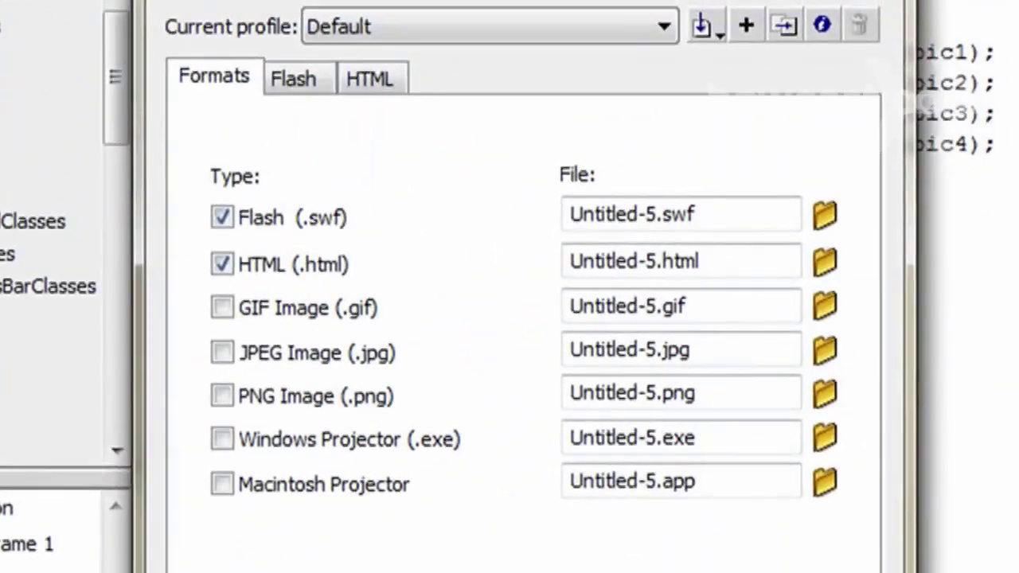
pyautogui.press('Tab')
pyautogui.write('pics')
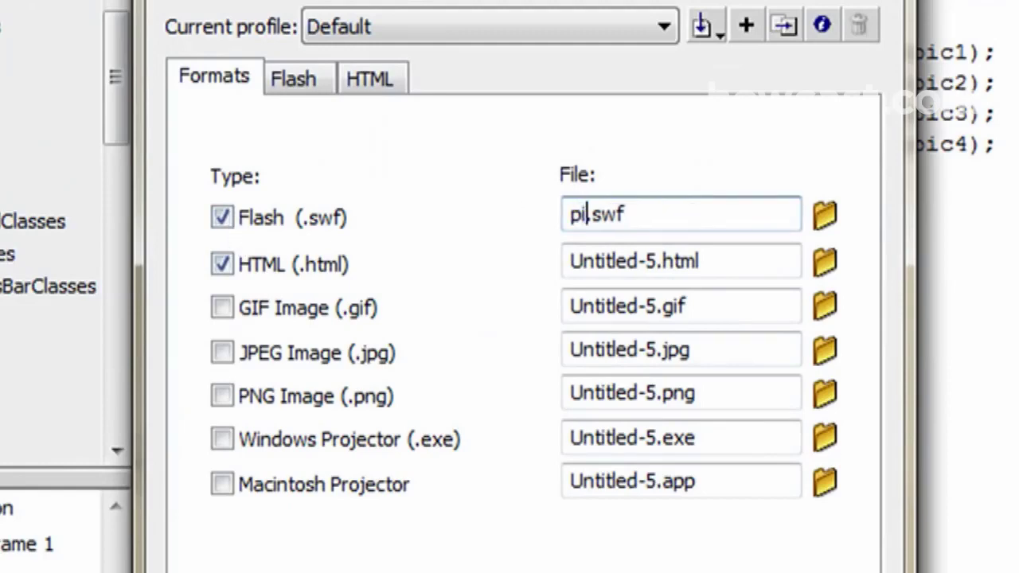
pyautogui.press('Tab')
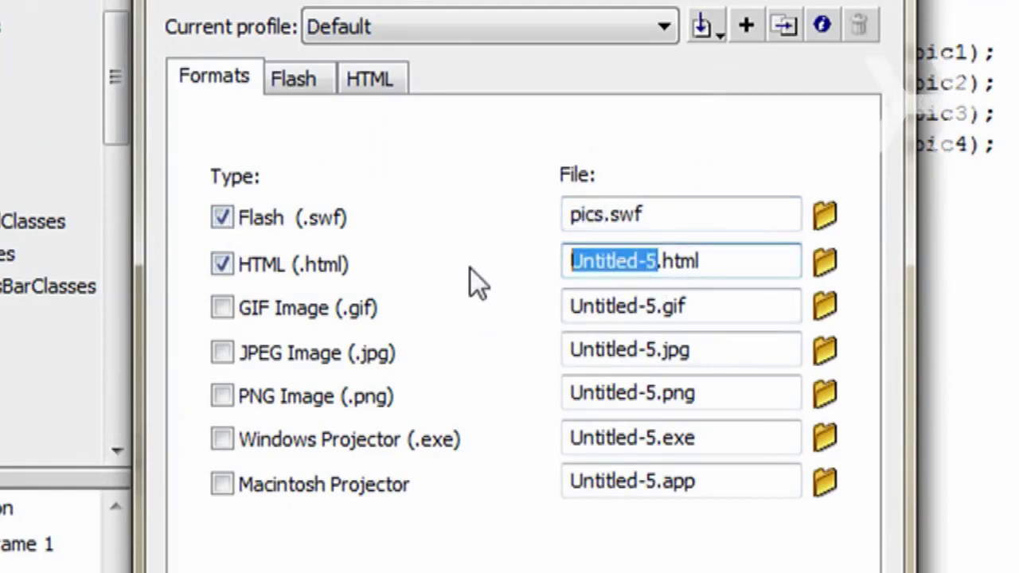
pyautogui.write('pics')
pyautogui.click(824, 215)
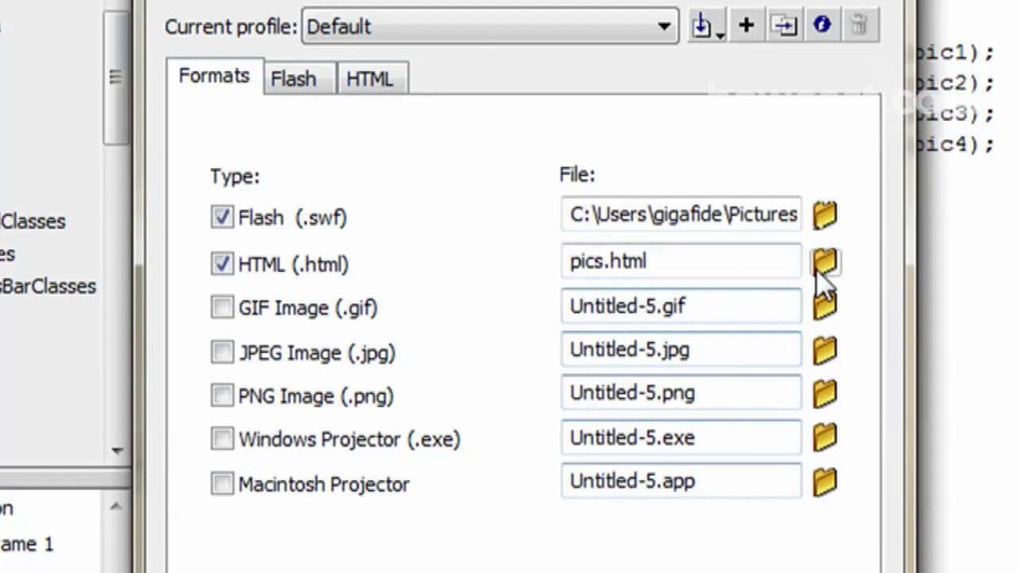
pyautogui.click(824, 261)
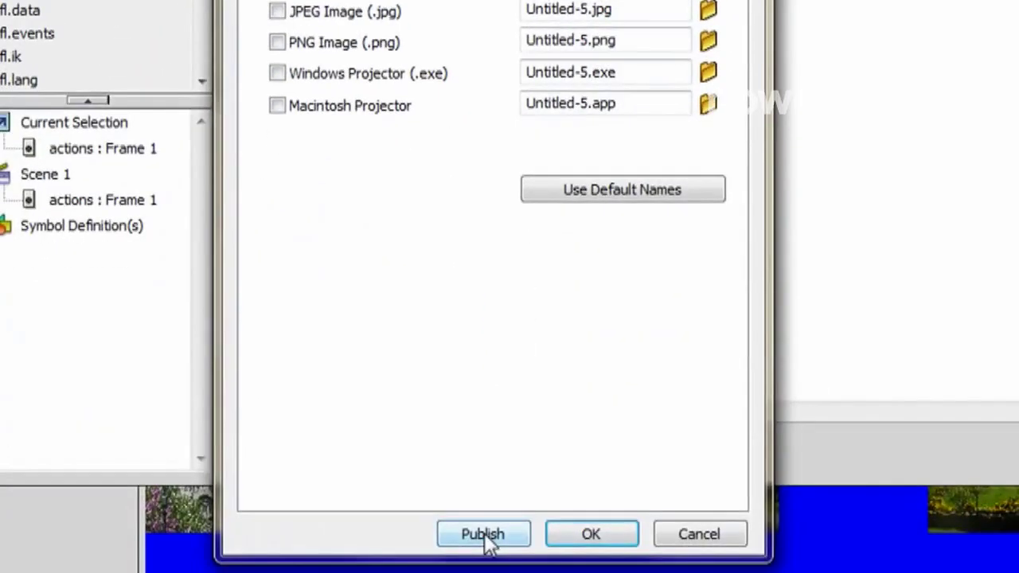
pyautogui.click(485, 537)
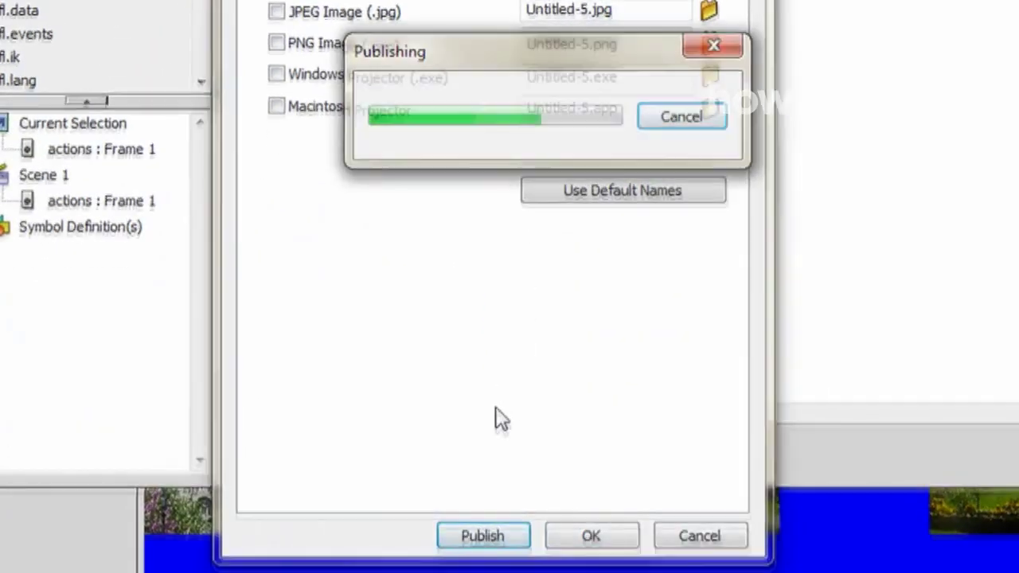